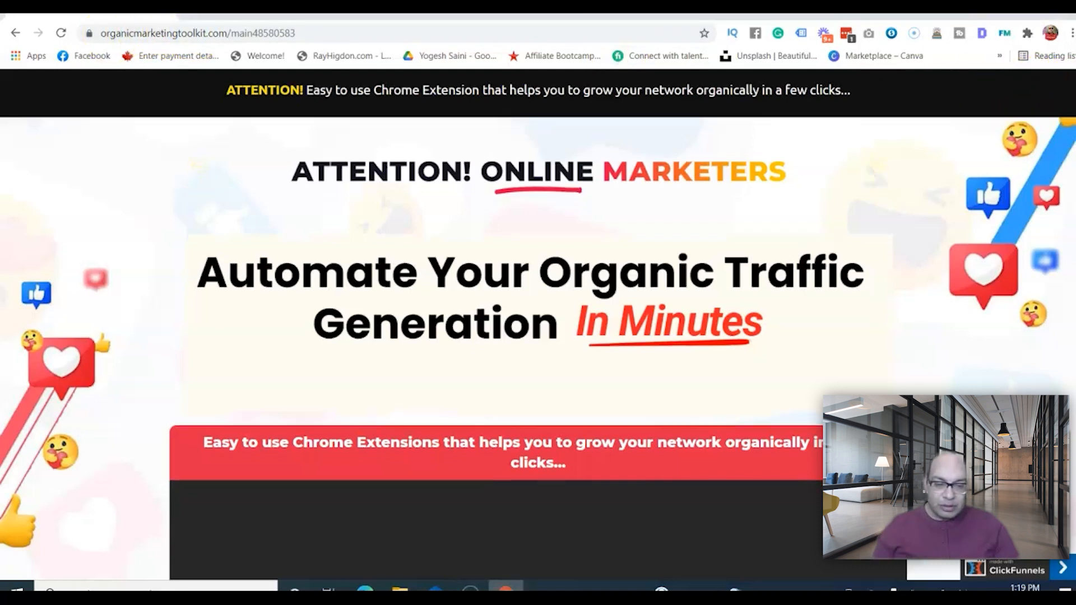
Look through the Organic Marketing Tool Kit sales page, from the headline down to the testimonials and the author's letter
{"action": "scroll", "coordinate": [576, 146], "scroll_direction": "down", "scroll_amount": 10}
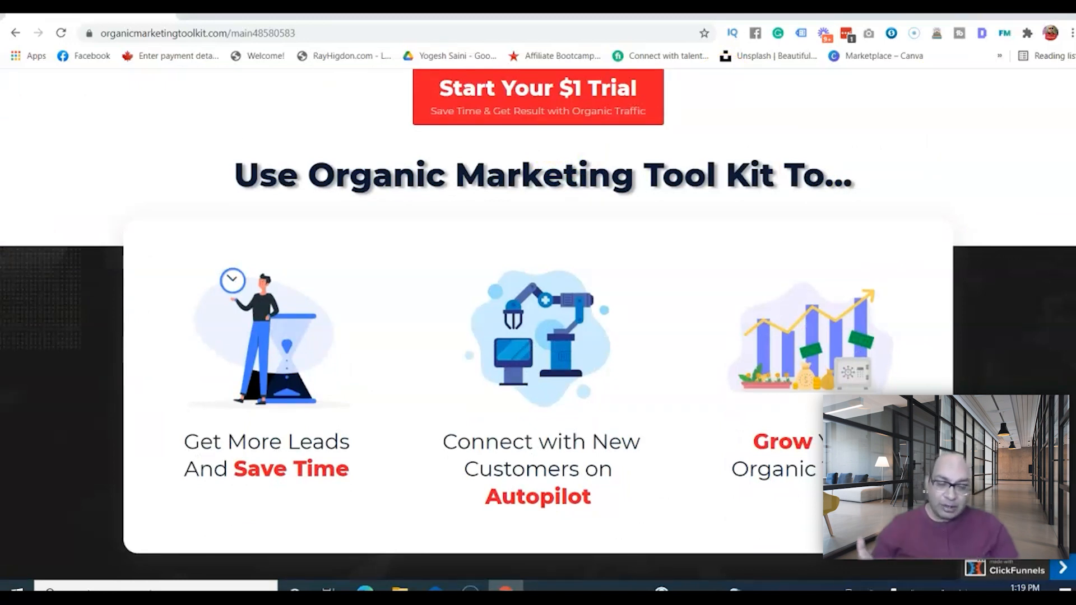
{"action": "scroll", "coordinate": [538, 325], "scroll_direction": "down", "scroll_amount": 20}
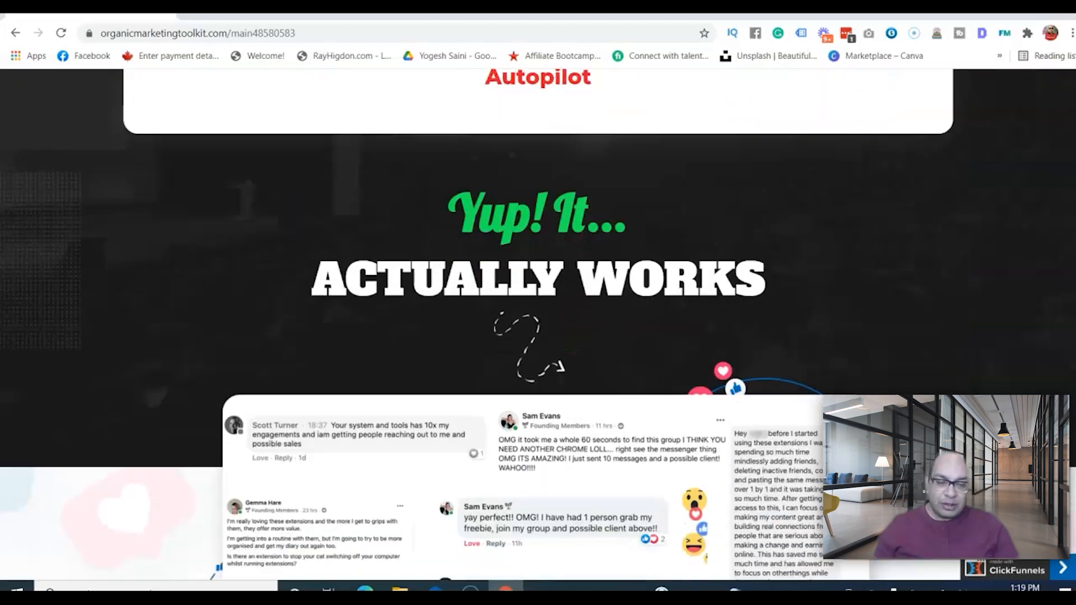
{"action": "scroll", "coordinate": [538, 326], "scroll_direction": "down", "scroll_amount": 20}
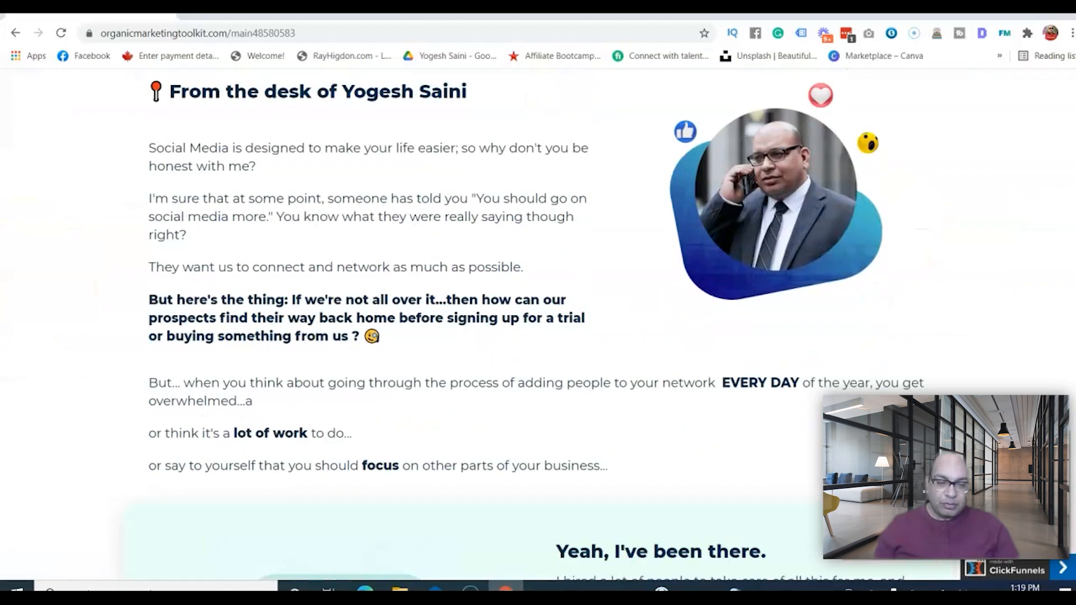
{"action": "scroll", "coordinate": [275, 177], "scroll_direction": "down", "scroll_amount": 5}
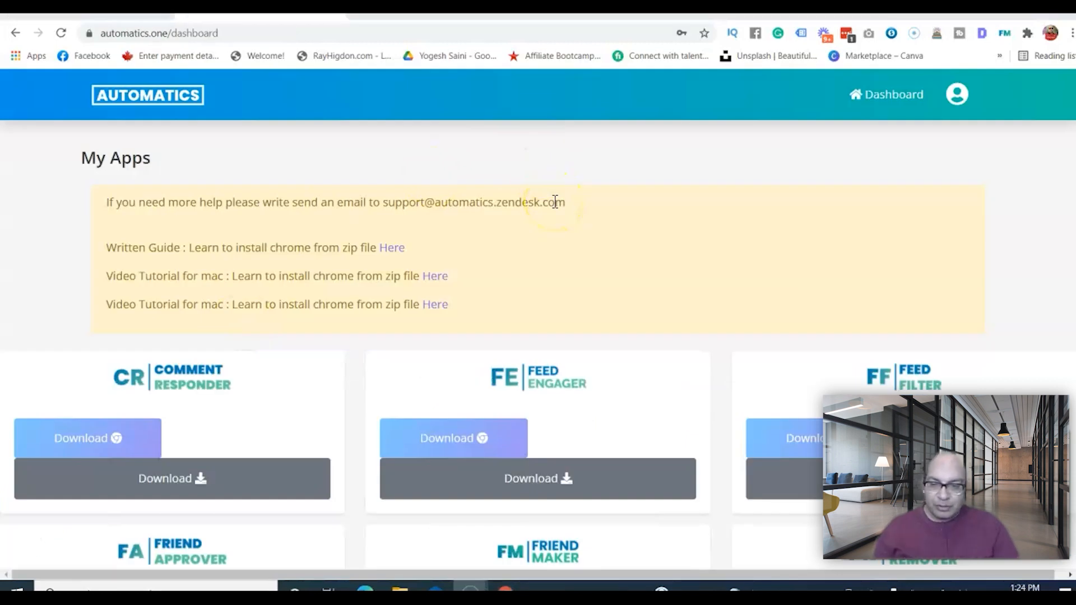
Download the Group Magnet zip file from the My Apps list on the Automatics dashboard
{"action": "scroll", "coordinate": [900, 180], "scroll_direction": "down", "scroll_amount": 3}
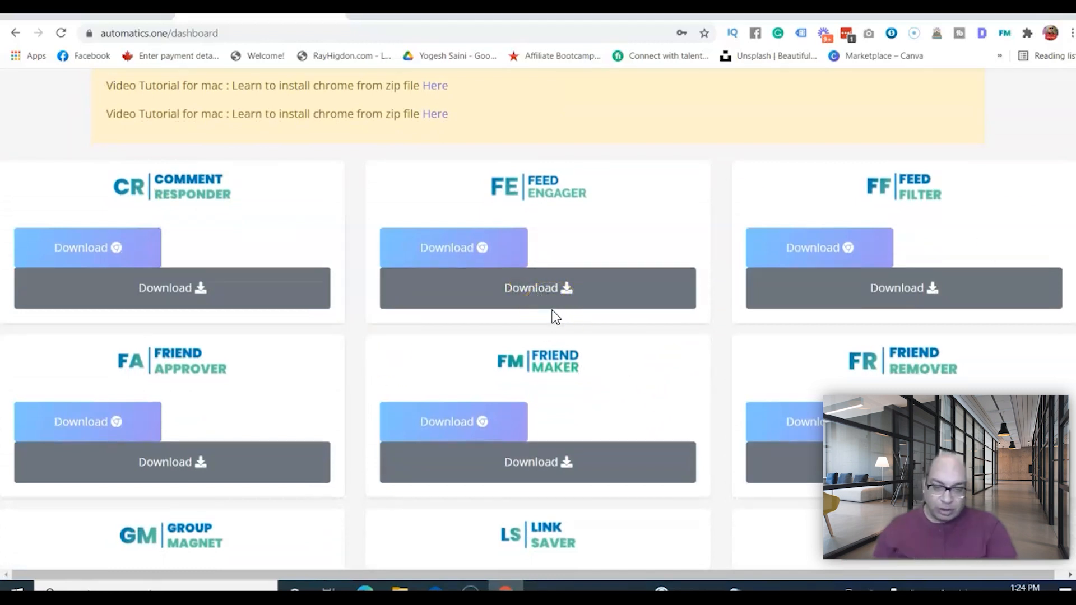
{"action": "scroll", "coordinate": [951, 228], "scroll_direction": "down", "scroll_amount": 3}
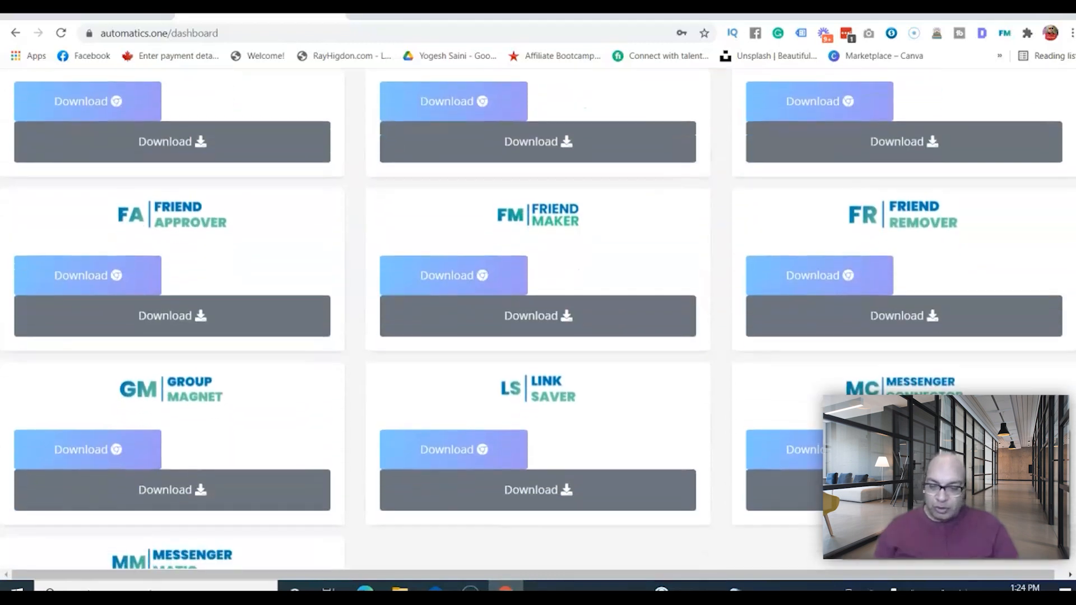
{"action": "left_click", "coordinate": [170, 492]}
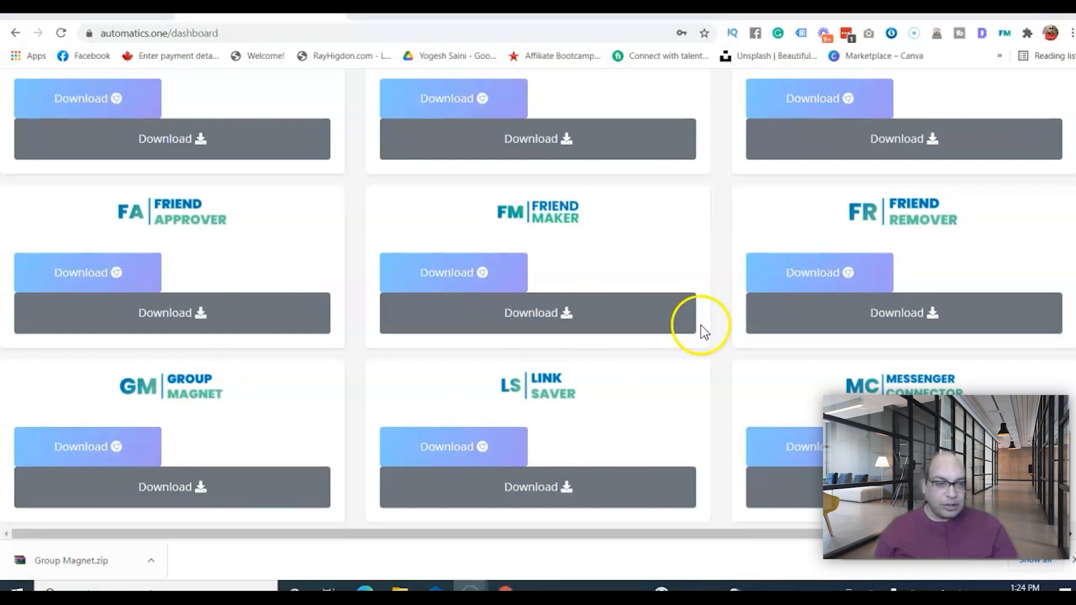
Open the browser's extensions management page
{"action": "left_click", "coordinate": [1071, 35]}
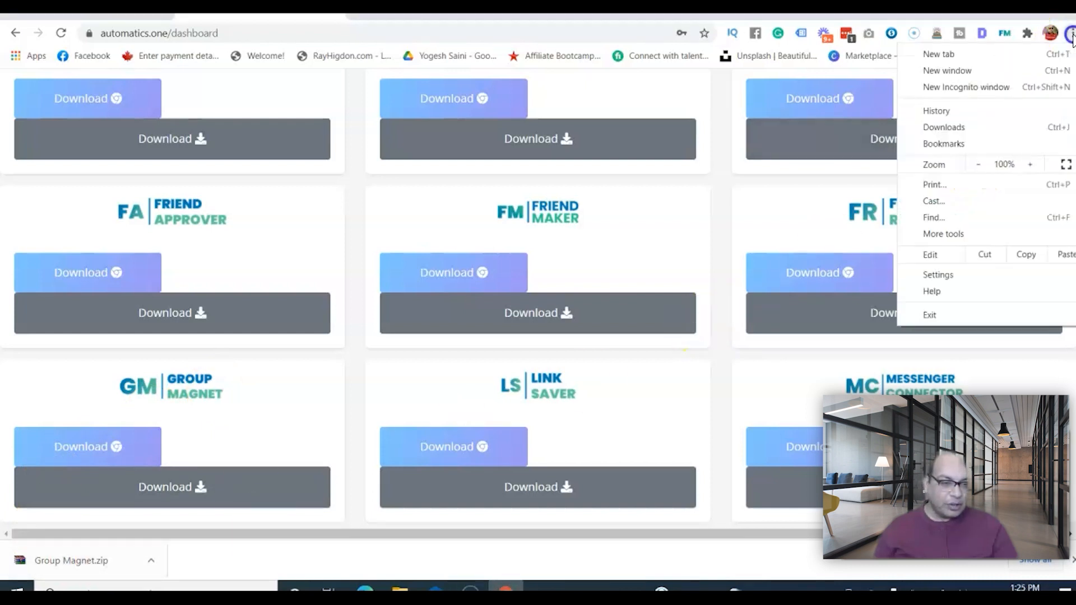
{"action": "mouse_move", "coordinate": [961, 236]}
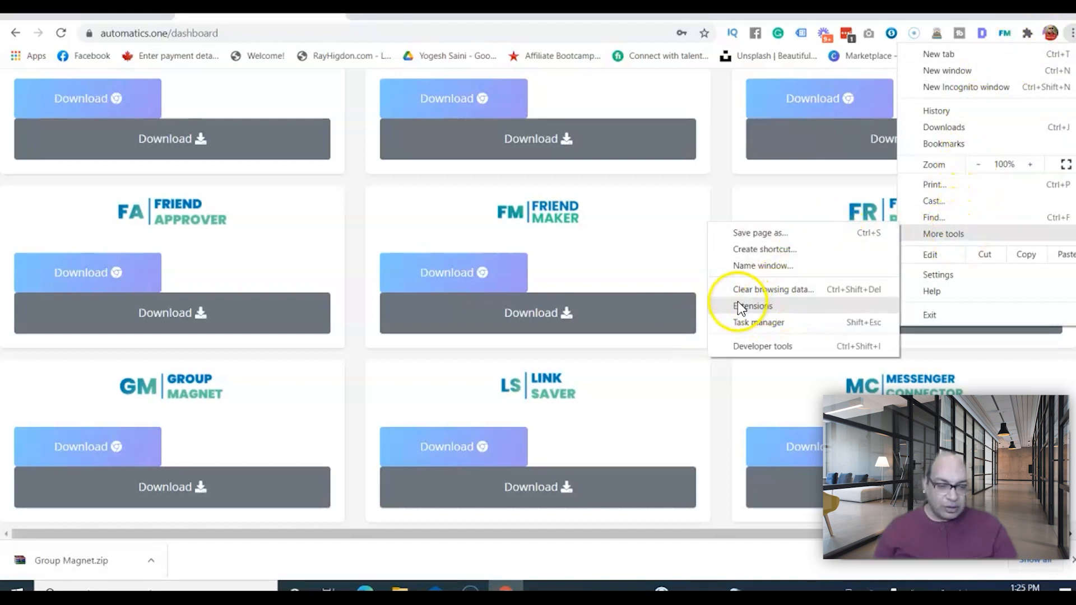
{"action": "left_click", "coordinate": [755, 305]}
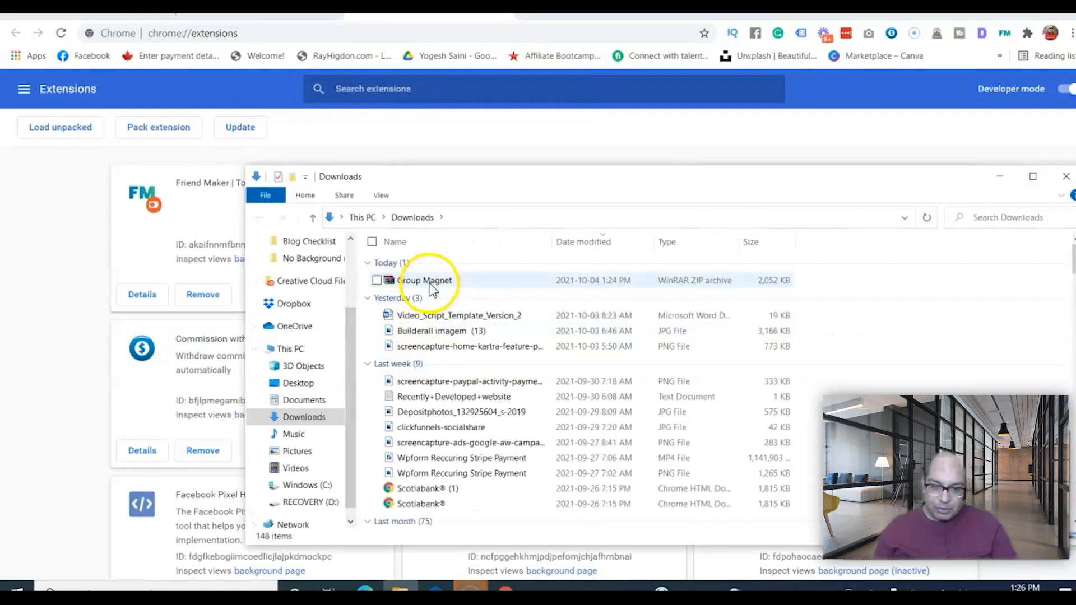
Extract the Group Magnet archive in Downloads and load the extracted Group Magnet folder as an unpacked extension
{"action": "double_click", "coordinate": [428, 279]}
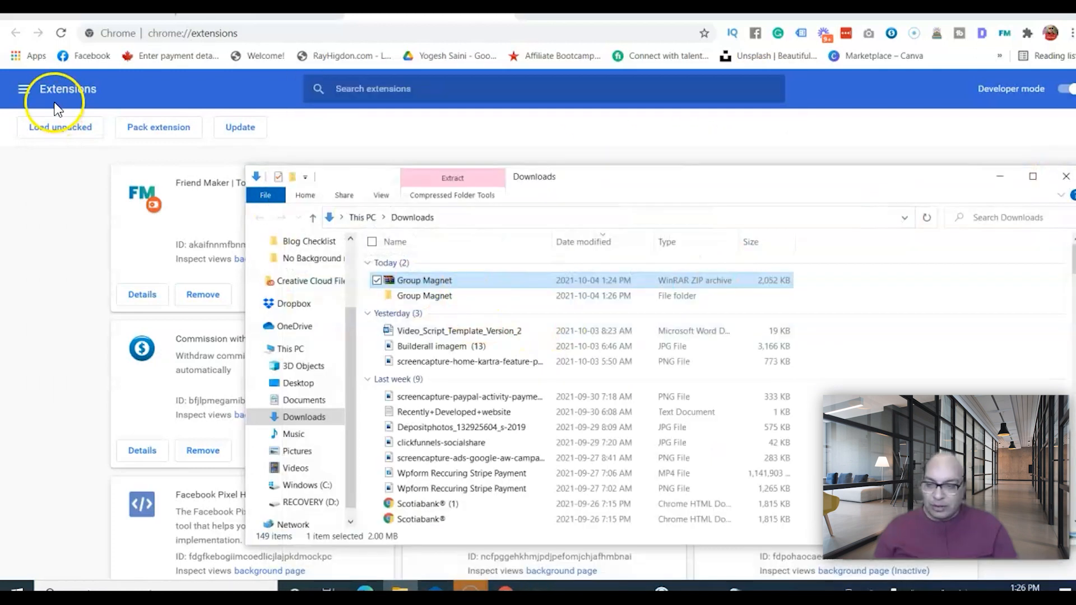
{"action": "left_click", "coordinate": [55, 133]}
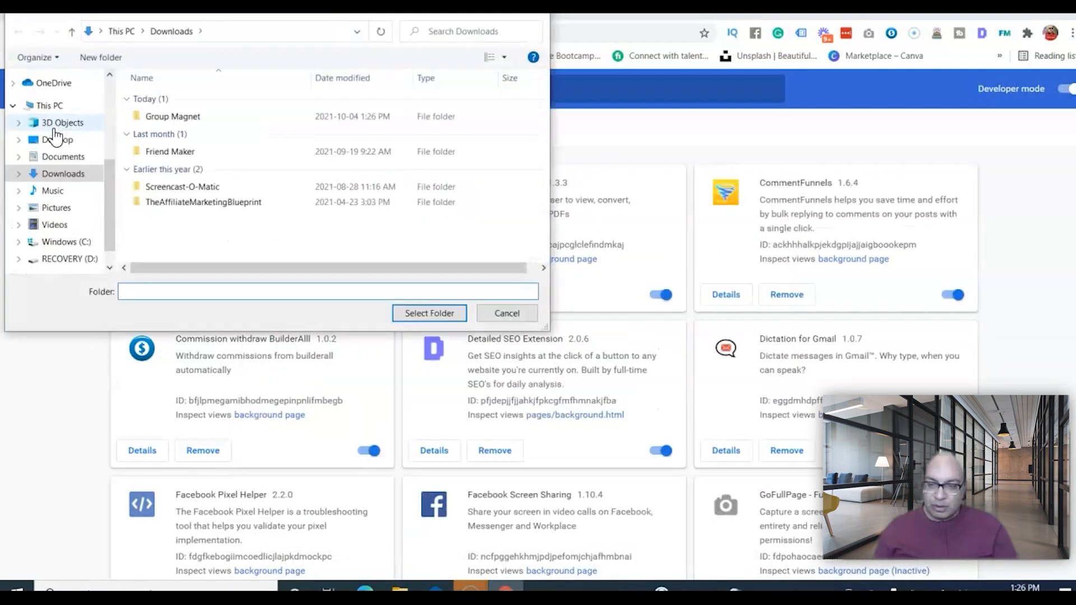
{"action": "left_click", "coordinate": [168, 116]}
{"action": "left_click", "coordinate": [421, 317]}
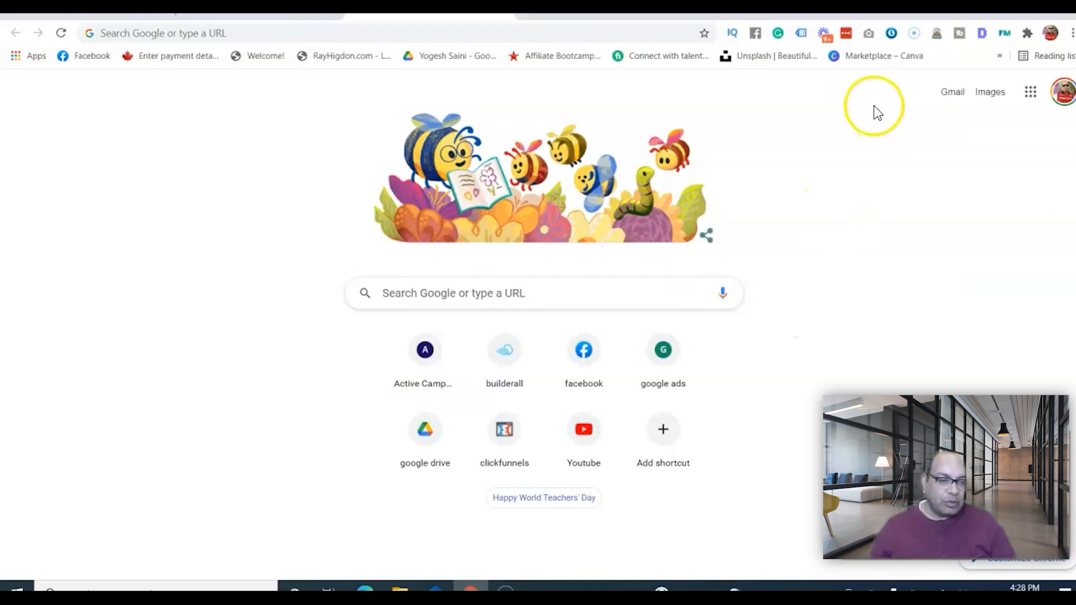
Pin the Group Magnet extension to the browser toolbar and open its dashboard
{"action": "left_click", "coordinate": [1028, 34]}
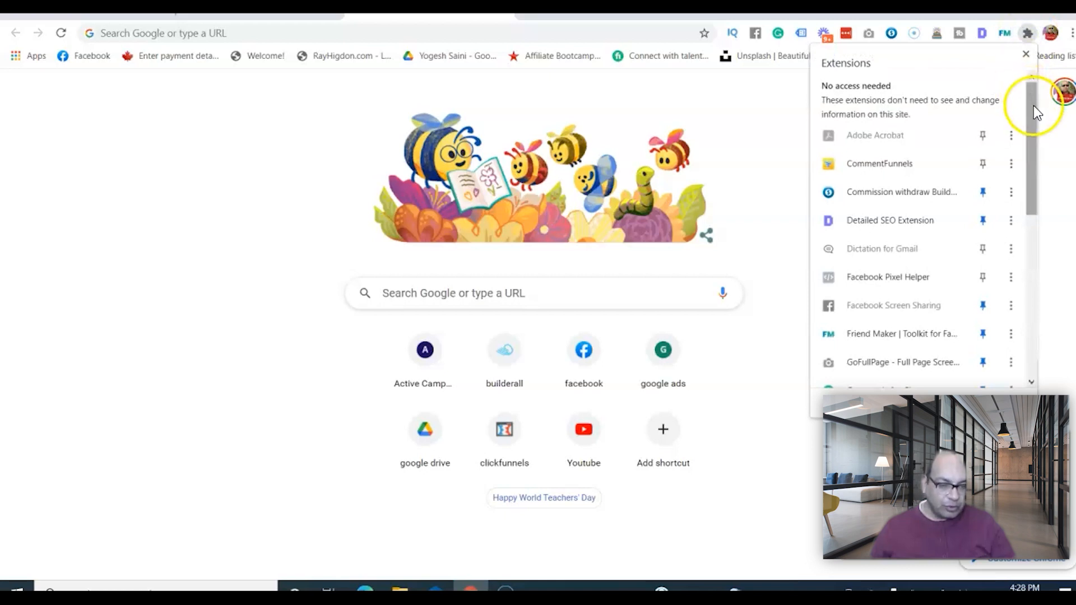
{"action": "left_click_drag", "start_coordinate": [1033, 105], "coordinate": [1034, 158]}
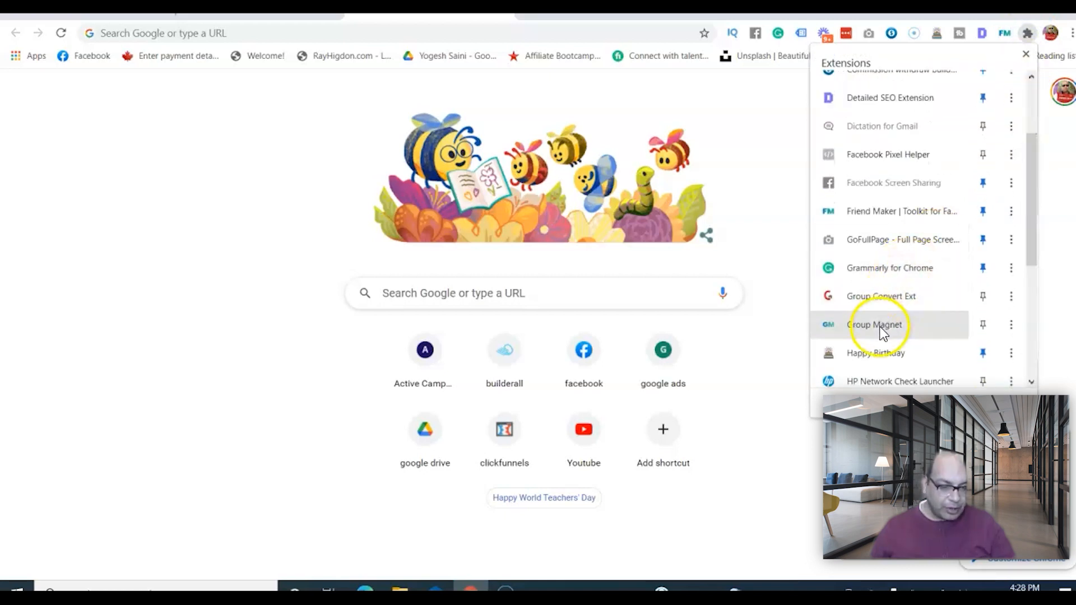
{"action": "left_click", "coordinate": [984, 327]}
{"action": "scroll", "coordinate": [985, 84], "scroll_direction": "up", "scroll_amount": 1}
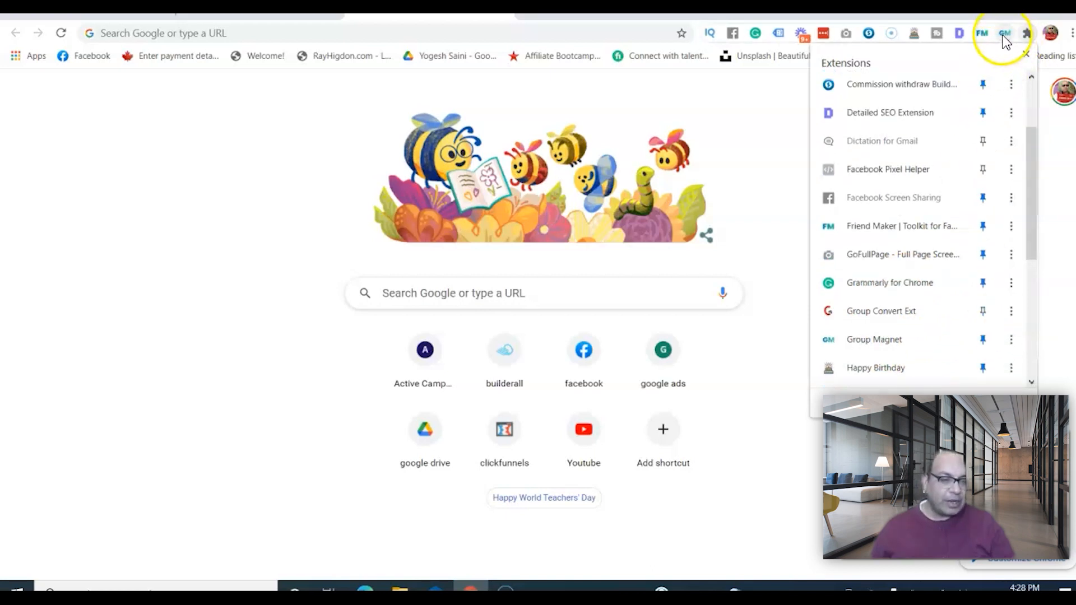
{"action": "left_click", "coordinate": [770, 150]}
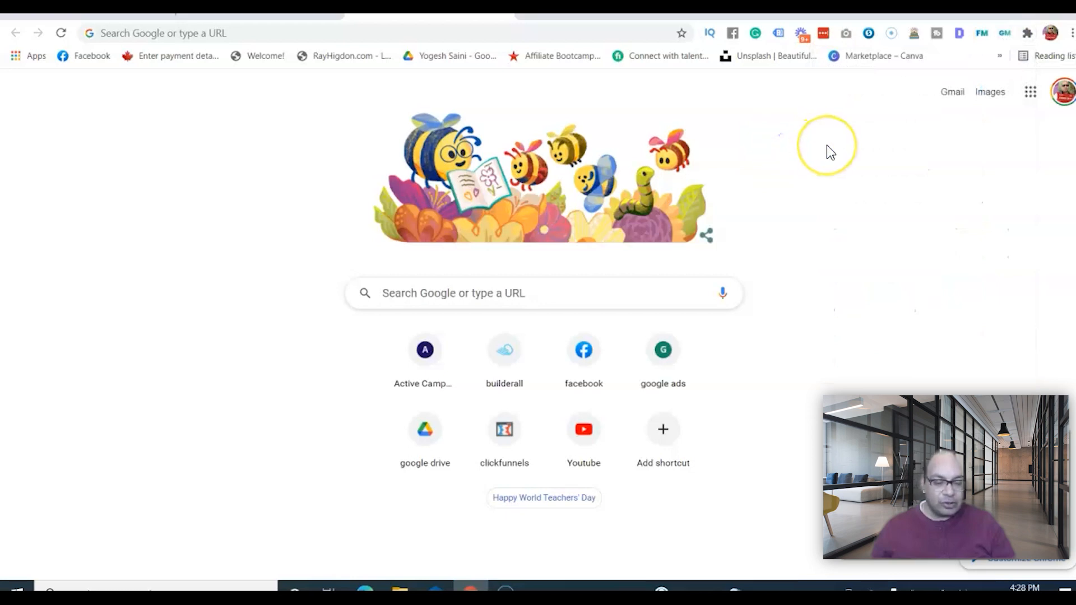
{"action": "left_click", "coordinate": [1003, 35]}
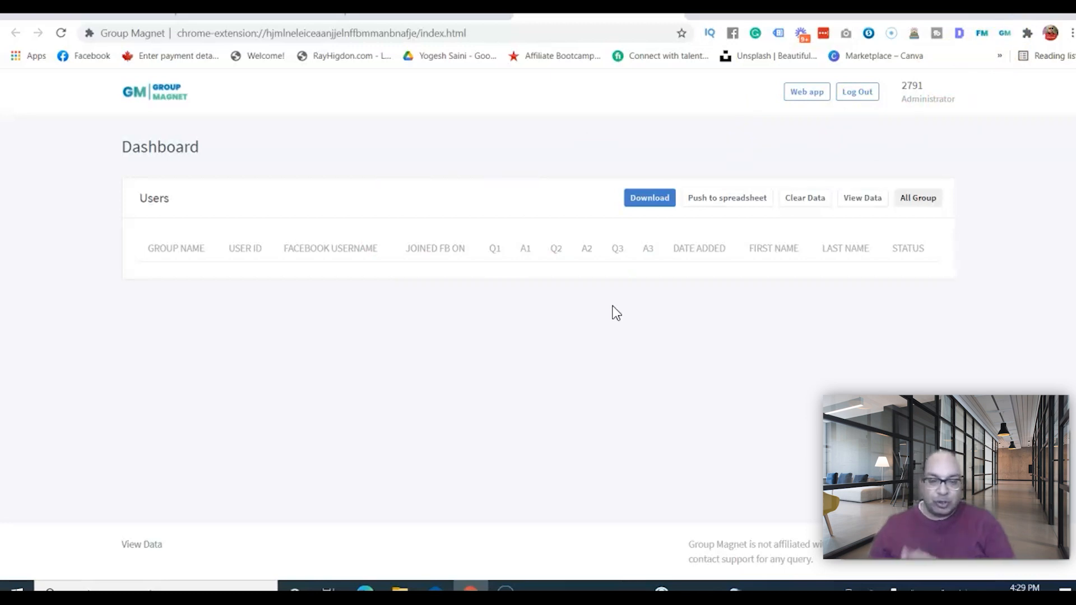
Switch to the Facebook group's management page and review its three membership questions
{"action": "left_click", "coordinate": [269, 57]}
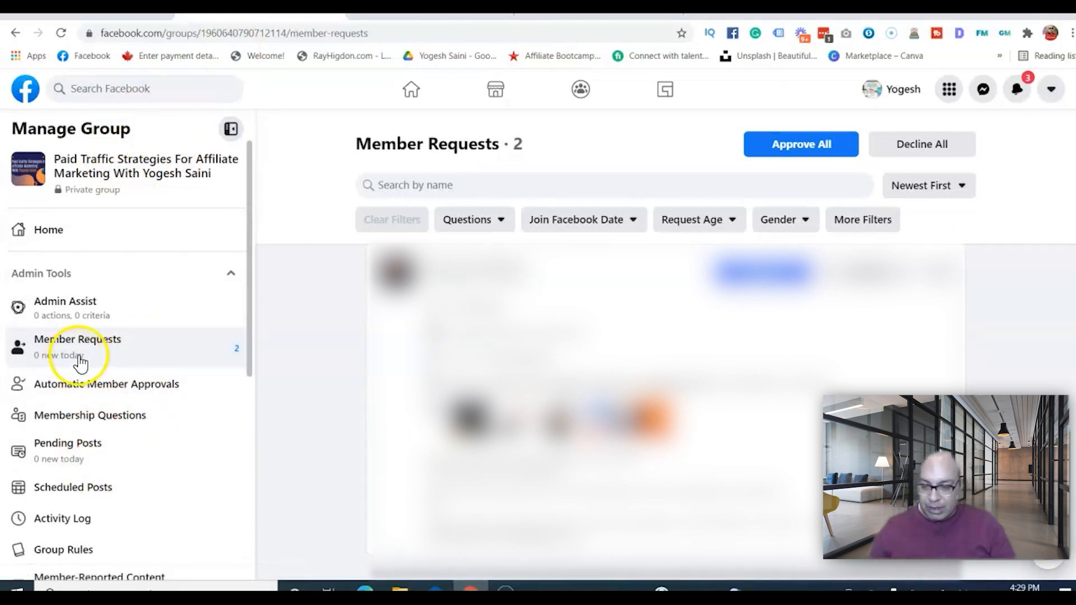
{"action": "left_click", "coordinate": [121, 355]}
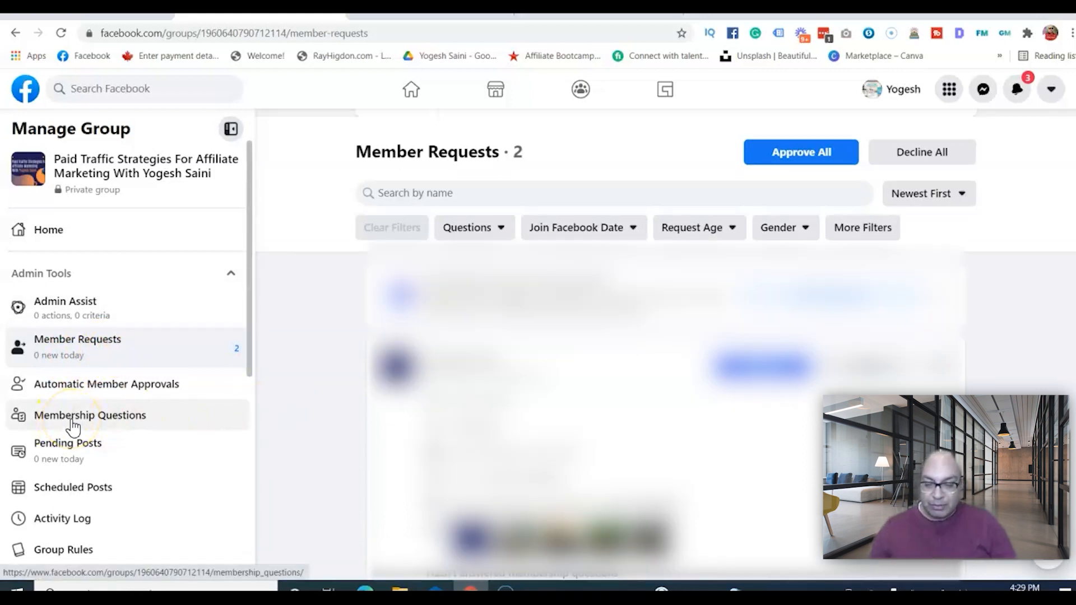
{"action": "left_click", "coordinate": [131, 424]}
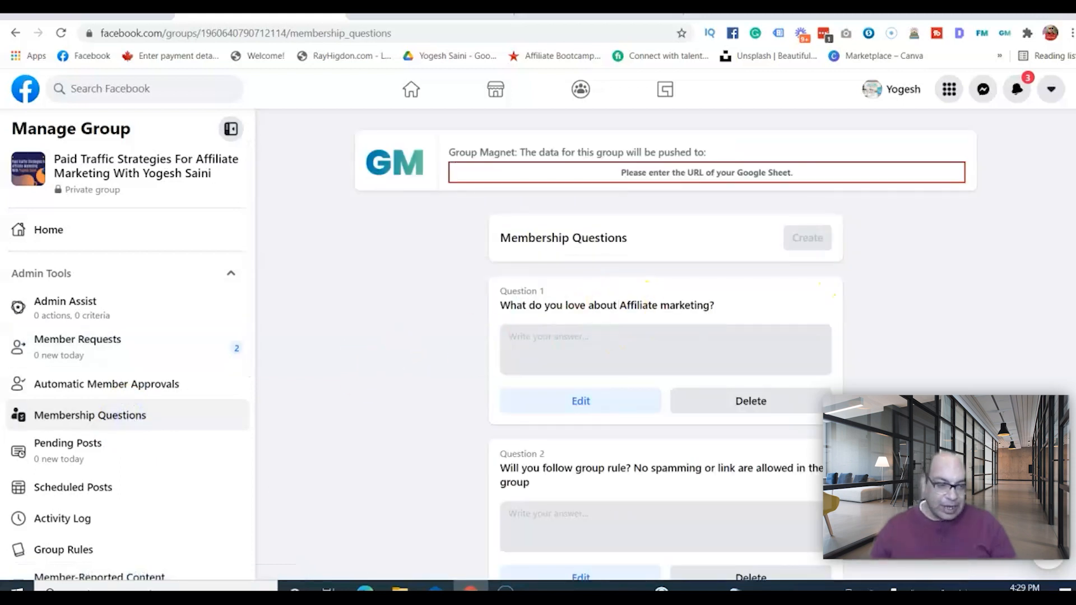
{"action": "scroll", "coordinate": [666, 348], "scroll_direction": "down", "scroll_amount": 5}
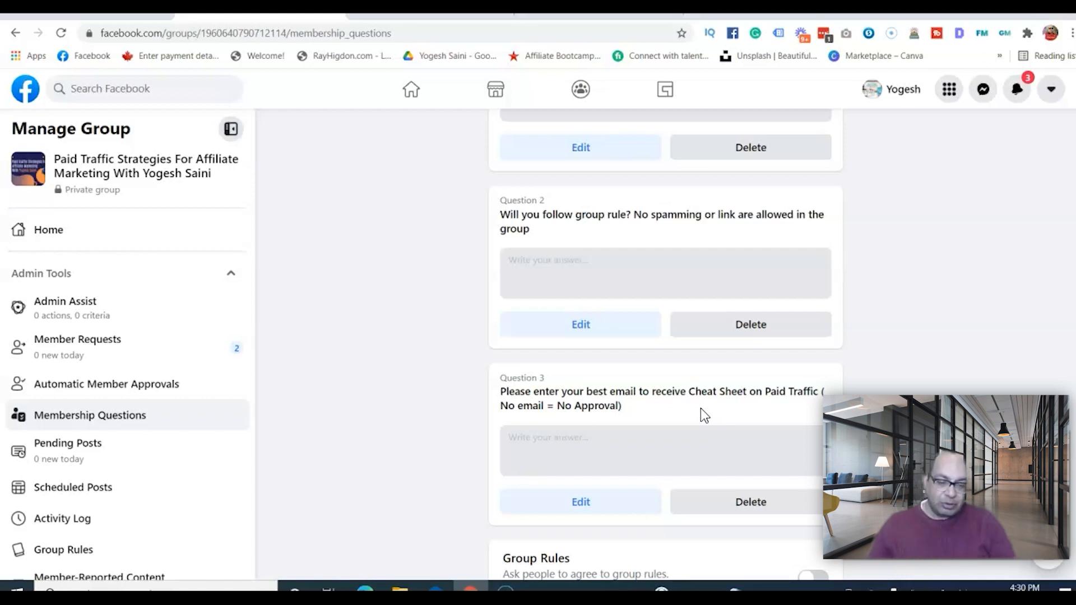
{"action": "scroll", "coordinate": [666, 345], "scroll_direction": "down", "scroll_amount": 1}
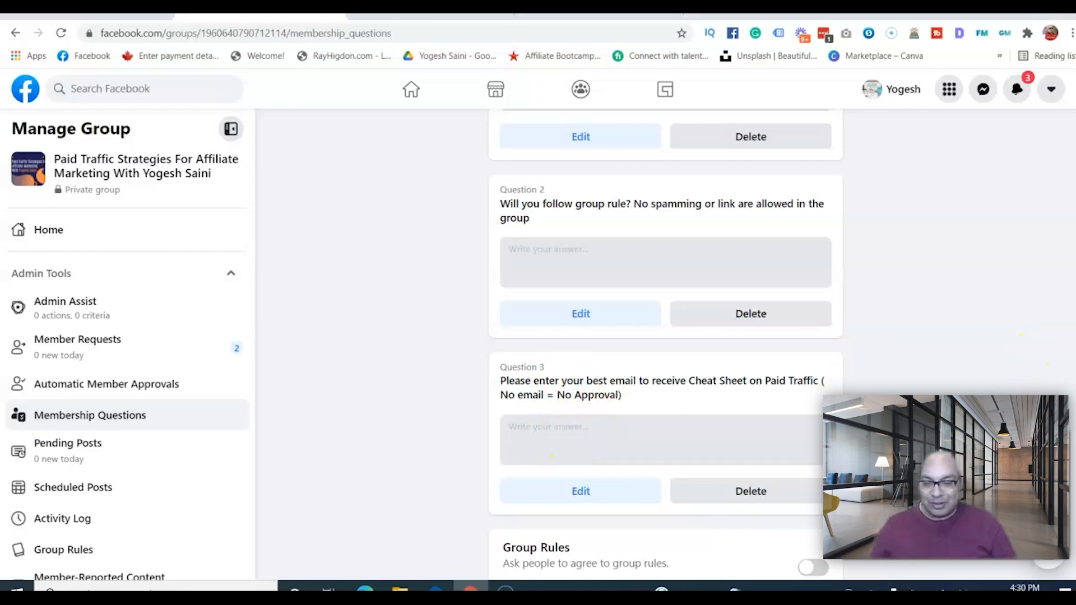
{"action": "scroll", "coordinate": [367, 375], "scroll_direction": "up", "scroll_amount": 5}
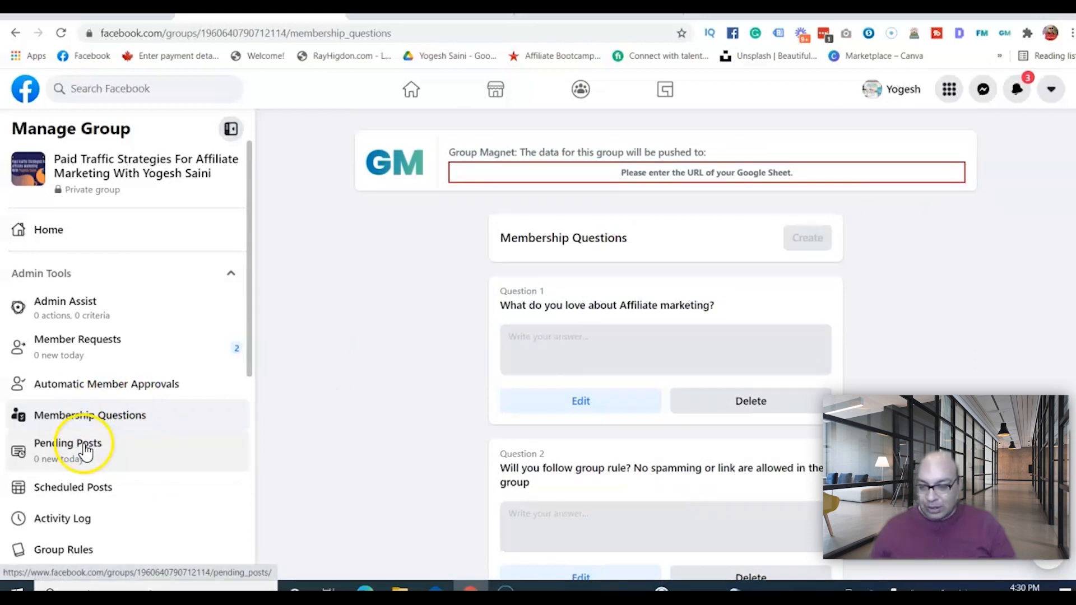
Return to the group's member requests and look through the pending applicants and their answers
{"action": "left_click", "coordinate": [68, 350]}
{"action": "scroll", "coordinate": [636, 317], "scroll_direction": "down", "scroll_amount": 2}
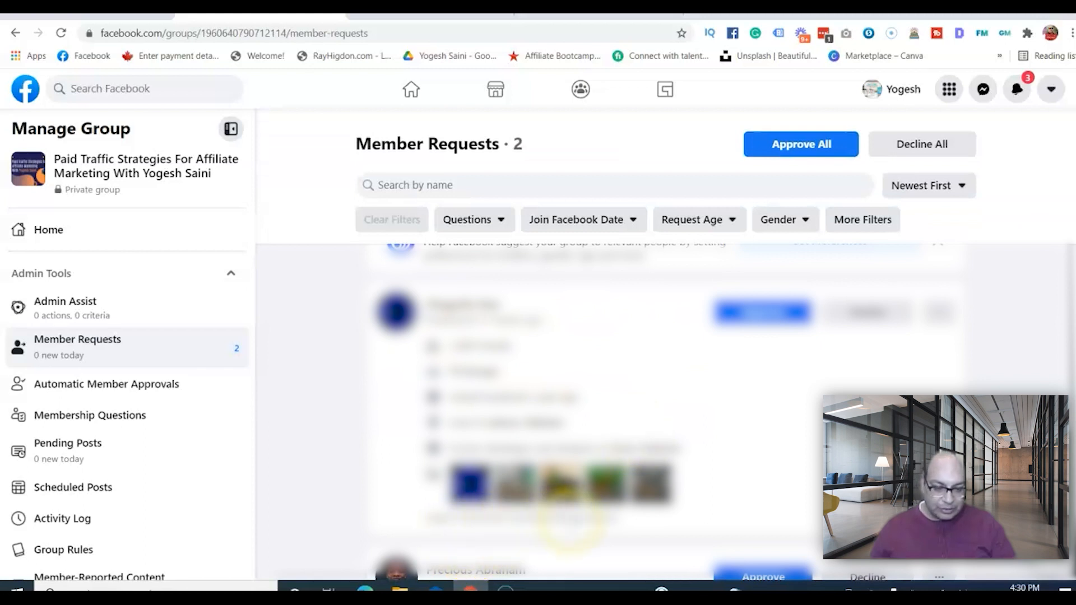
{"action": "scroll", "coordinate": [636, 392], "scroll_direction": "down", "scroll_amount": 5}
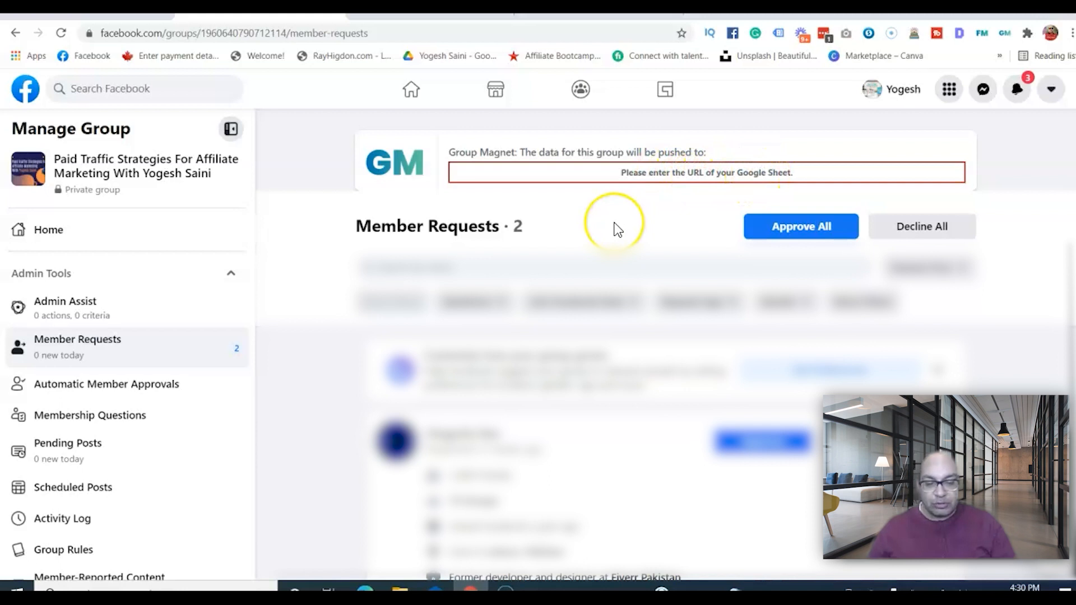
Create a blank Google Sheets spreadsheet in a new tab and name it Group test Sheet
{"action": "key", "text": "ctrl+t"}
{"action": "left_click", "coordinate": [283, 35]}
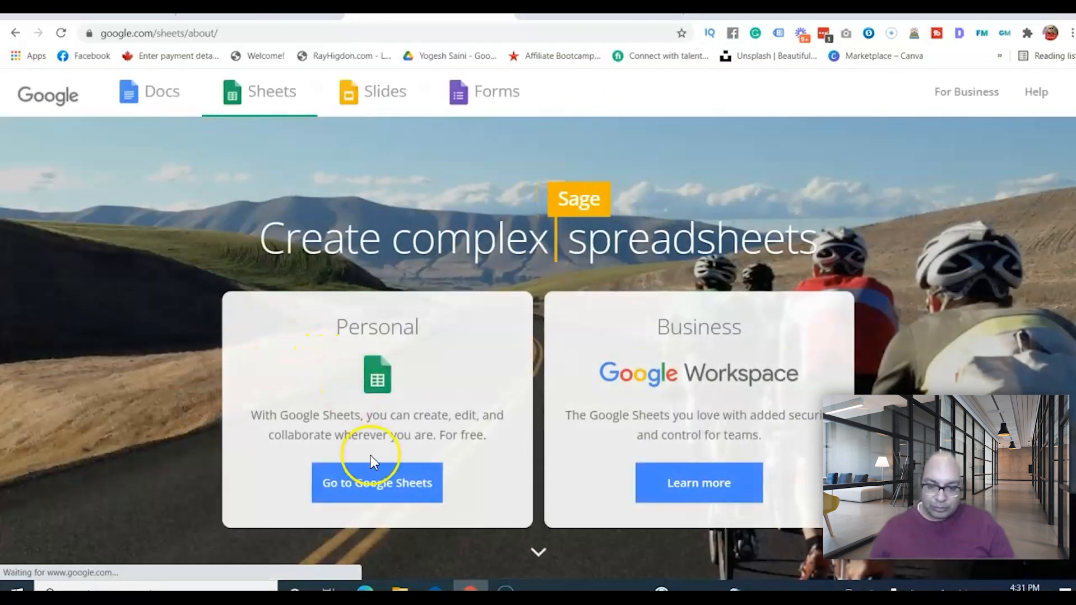
{"action": "left_click", "coordinate": [371, 483]}
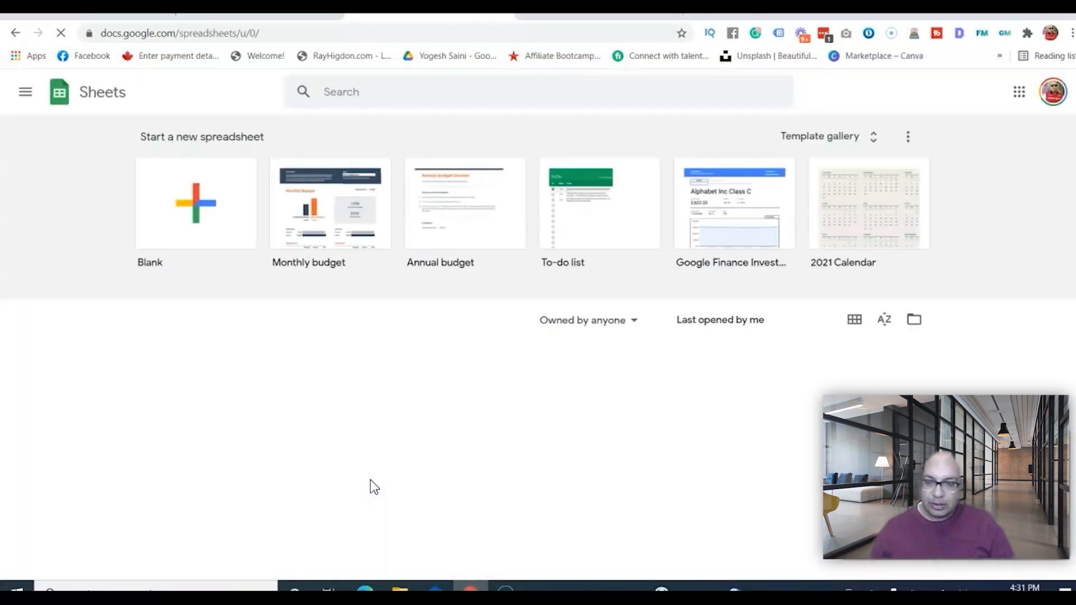
{"action": "left_click", "coordinate": [196, 224]}
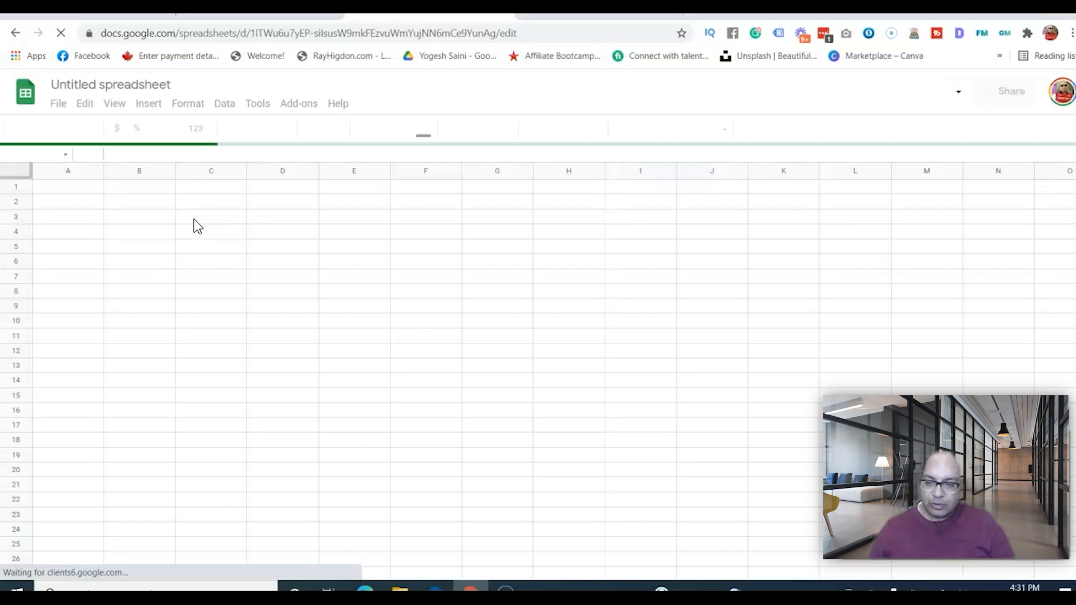
{"action": "left_click", "coordinate": [177, 89]}
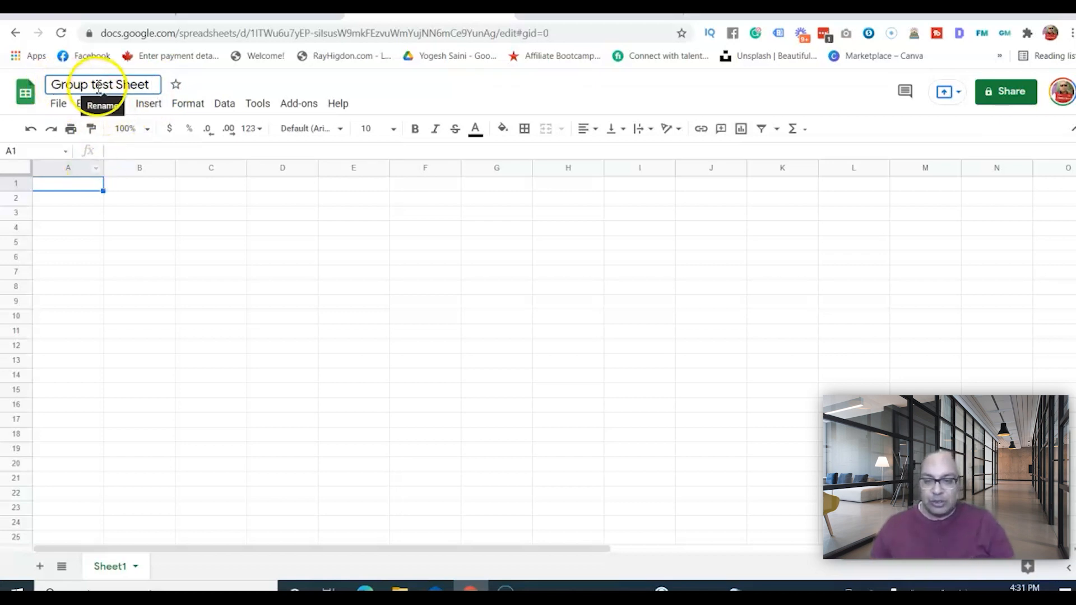
{"action": "left_click", "coordinate": [116, 185]}
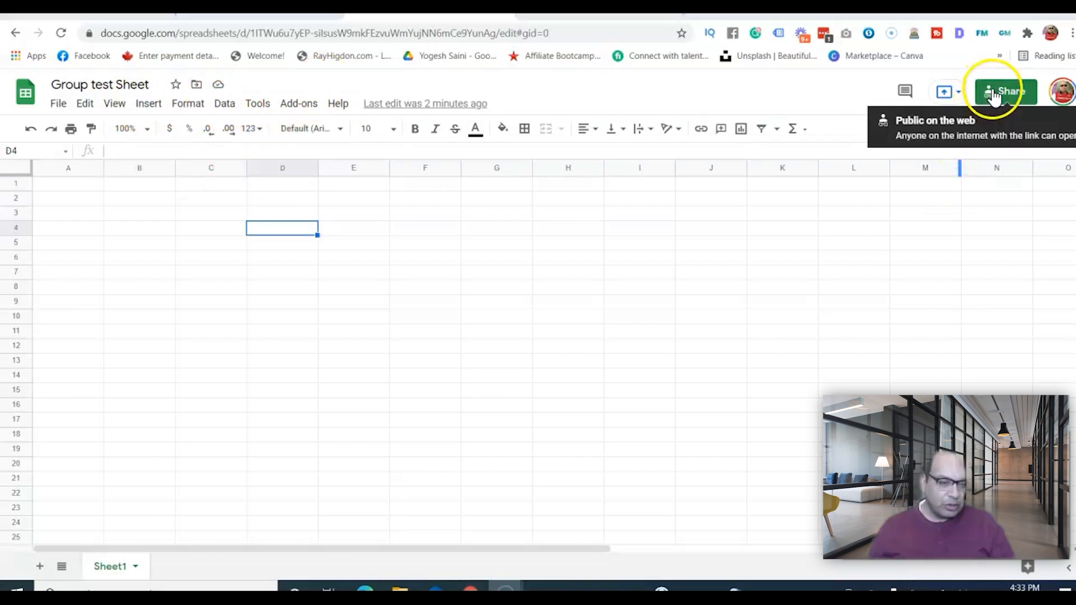
Copy the sharing link of Group test Sheet that anyone on the internet can view
{"action": "left_click", "coordinate": [995, 95]}
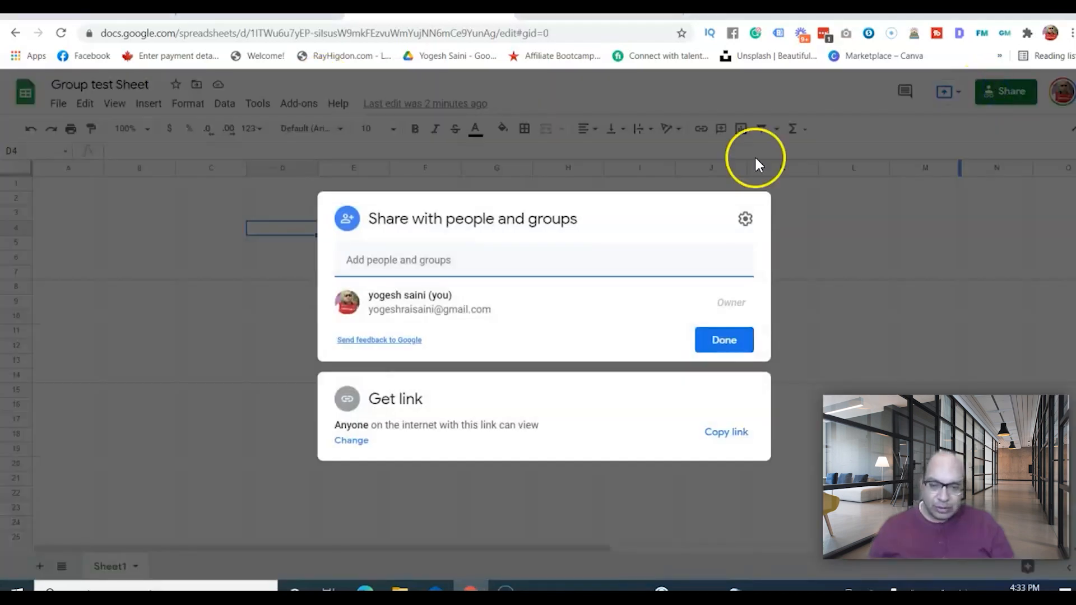
{"action": "left_click", "coordinate": [728, 435]}
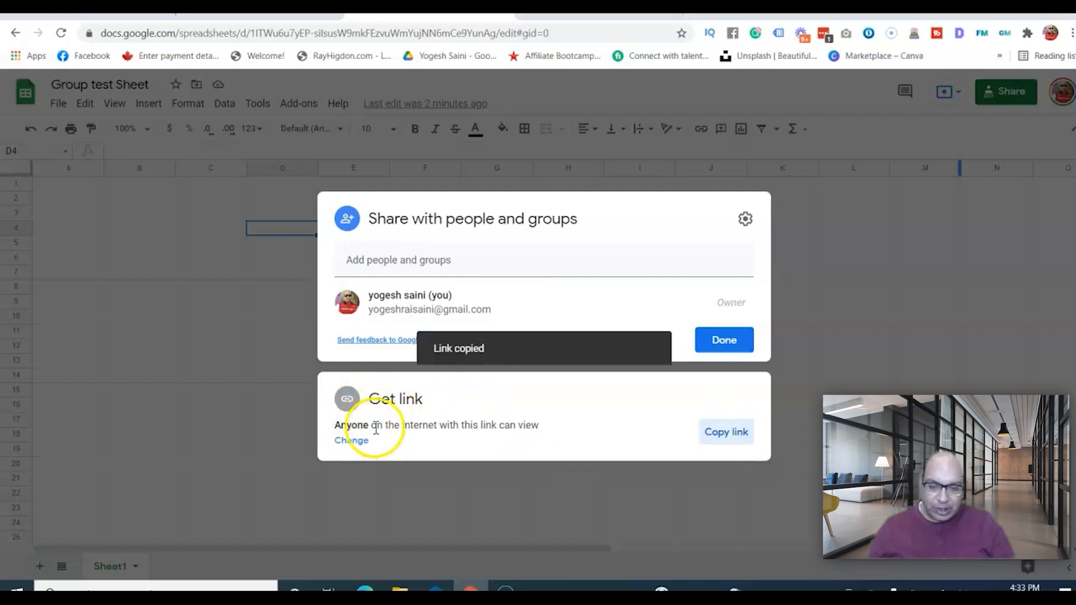
{"action": "left_click", "coordinate": [709, 442]}
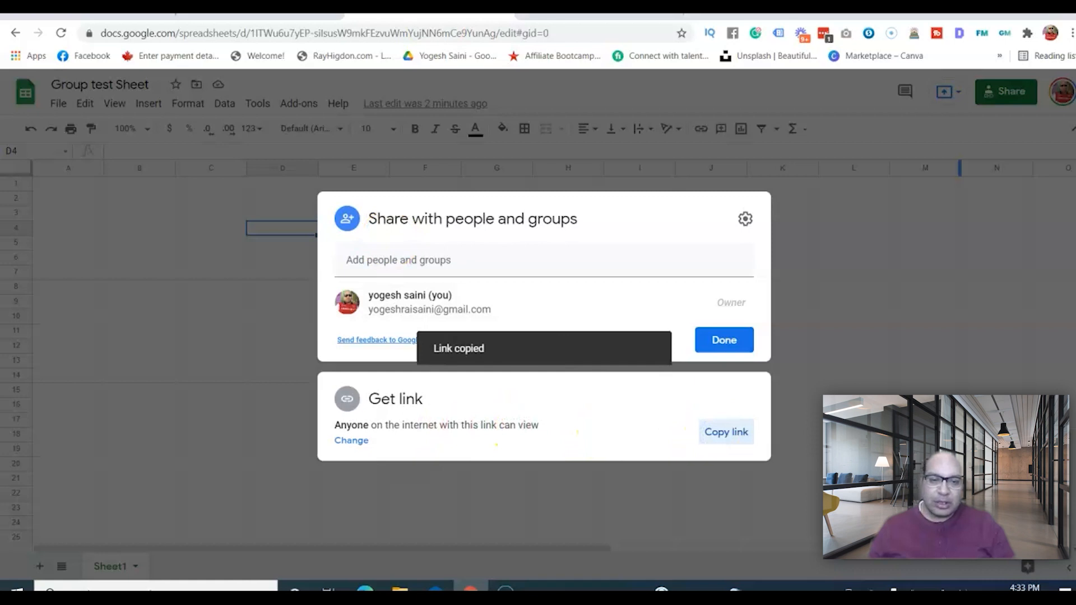
Switch to the Facebook group's member requests, set the copied sheet link as the Group Magnet data destination and confirm it
{"action": "left_click", "coordinate": [599, 16]}
{"action": "left_click", "coordinate": [474, 175]}
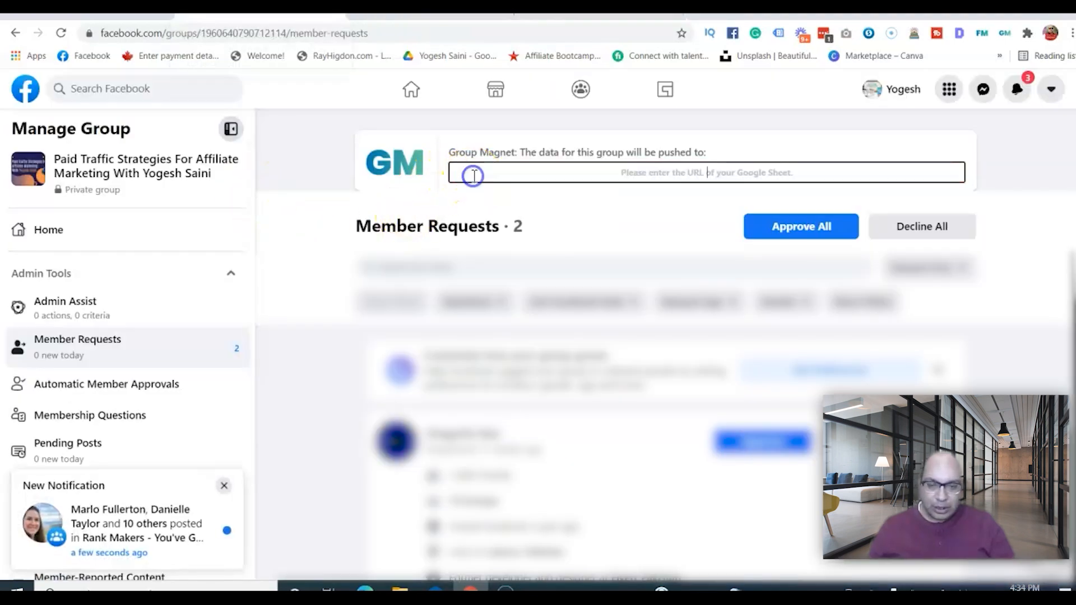
{"action": "key", "text": "ctrl+v"}
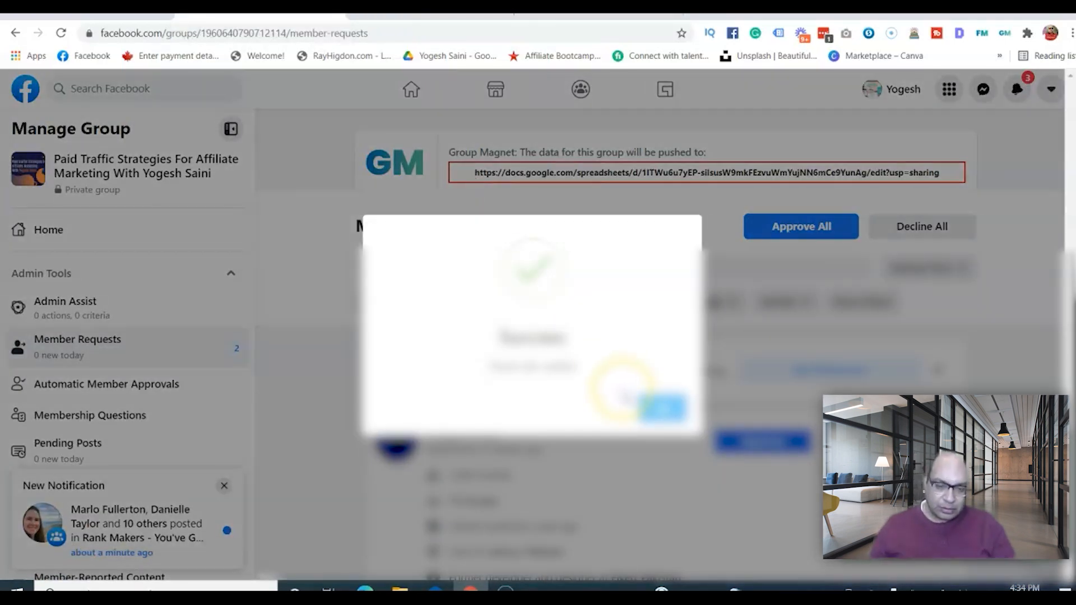
{"action": "left_click", "coordinate": [658, 408]}
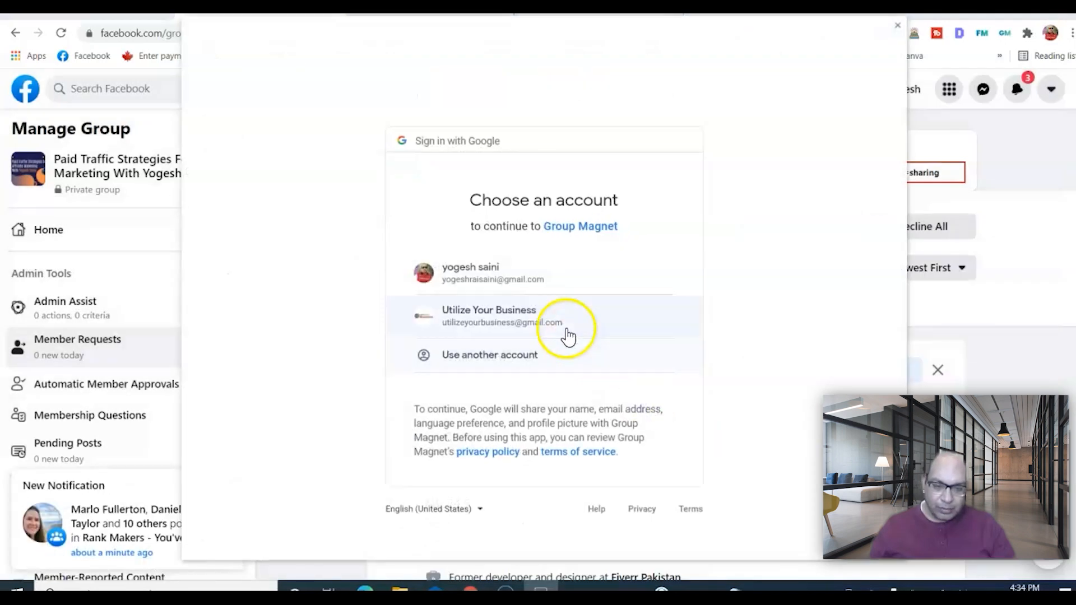
Sign in with the sheet owner's Google account, proceed past the unverified-app warning, and allow Group Magnet access to Google Sheets
{"action": "left_click", "coordinate": [504, 266]}
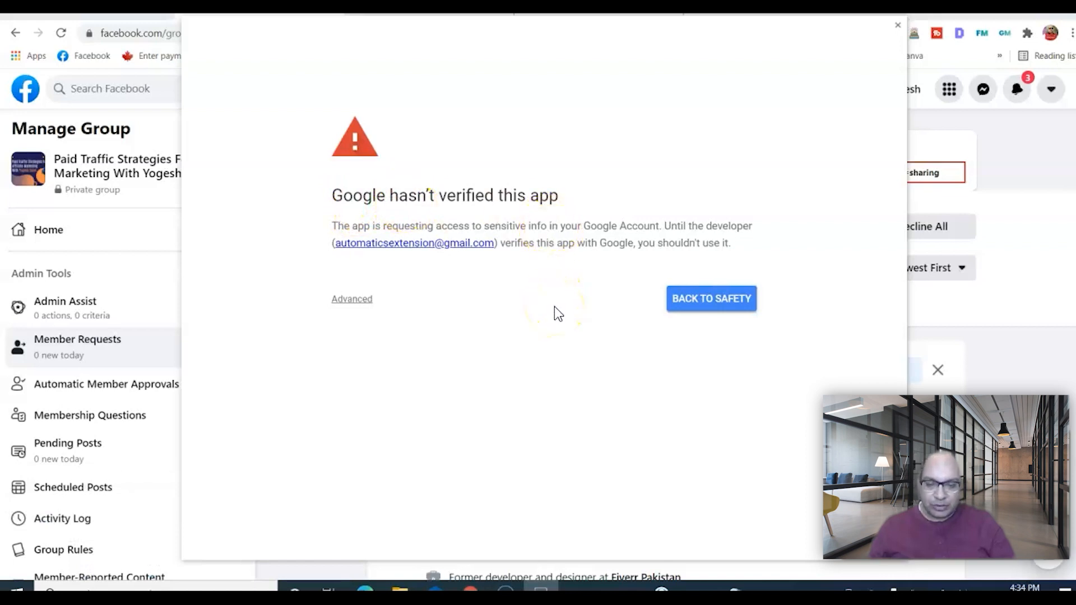
{"action": "left_click", "coordinate": [342, 298]}
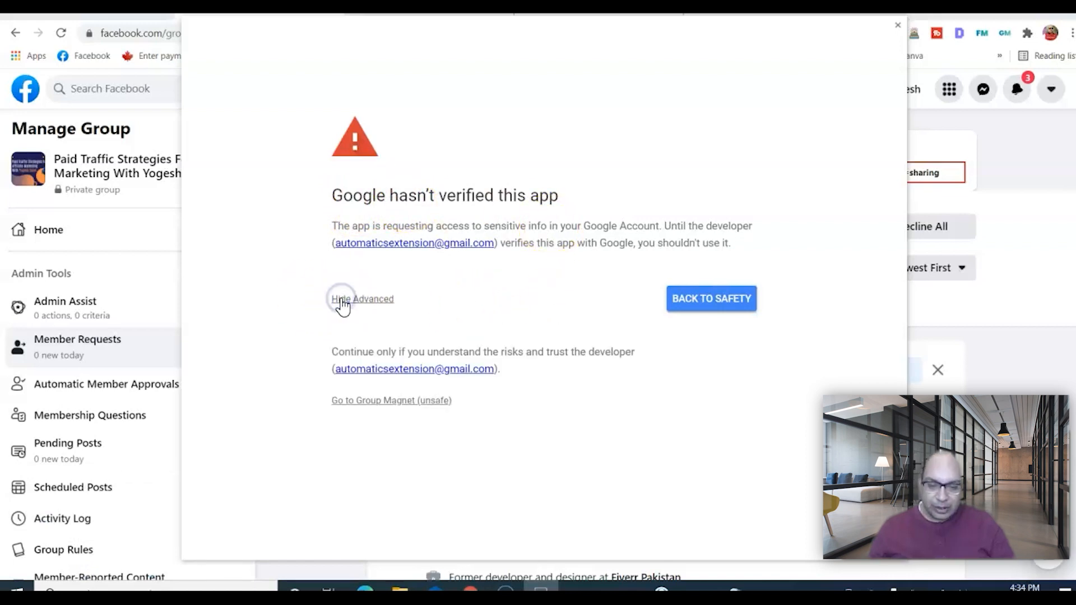
{"action": "left_click", "coordinate": [417, 402]}
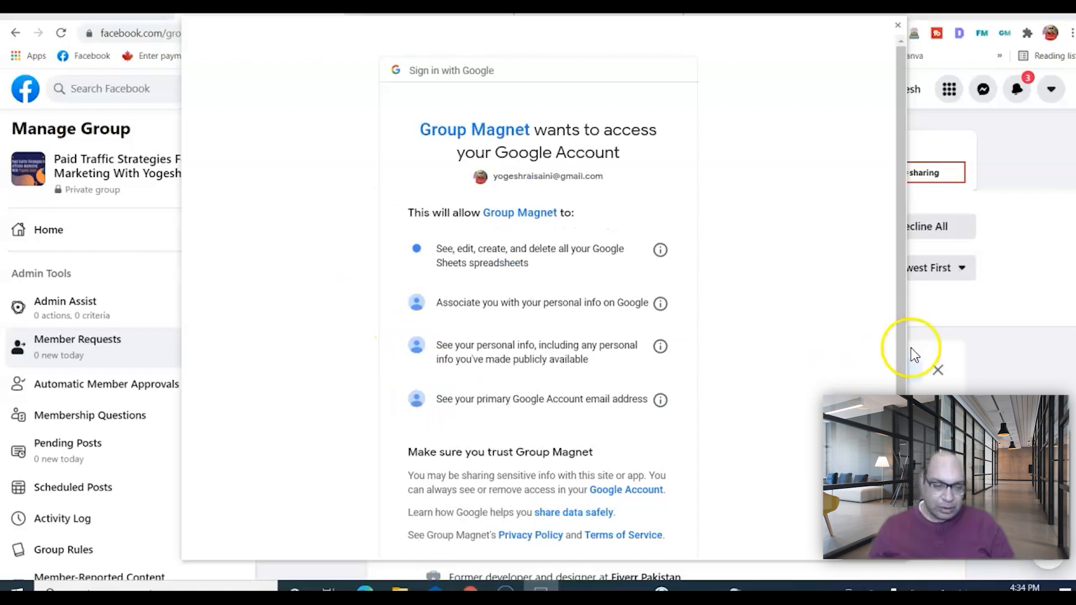
{"action": "scroll", "coordinate": [900, 337], "scroll_direction": "down", "scroll_amount": 2}
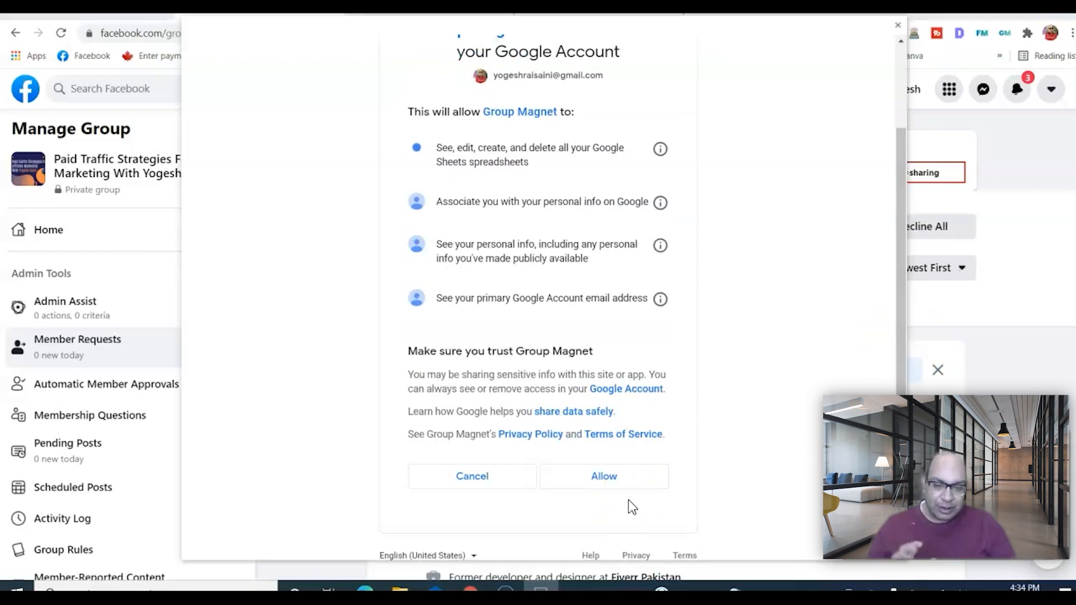
{"action": "left_click", "coordinate": [612, 490]}
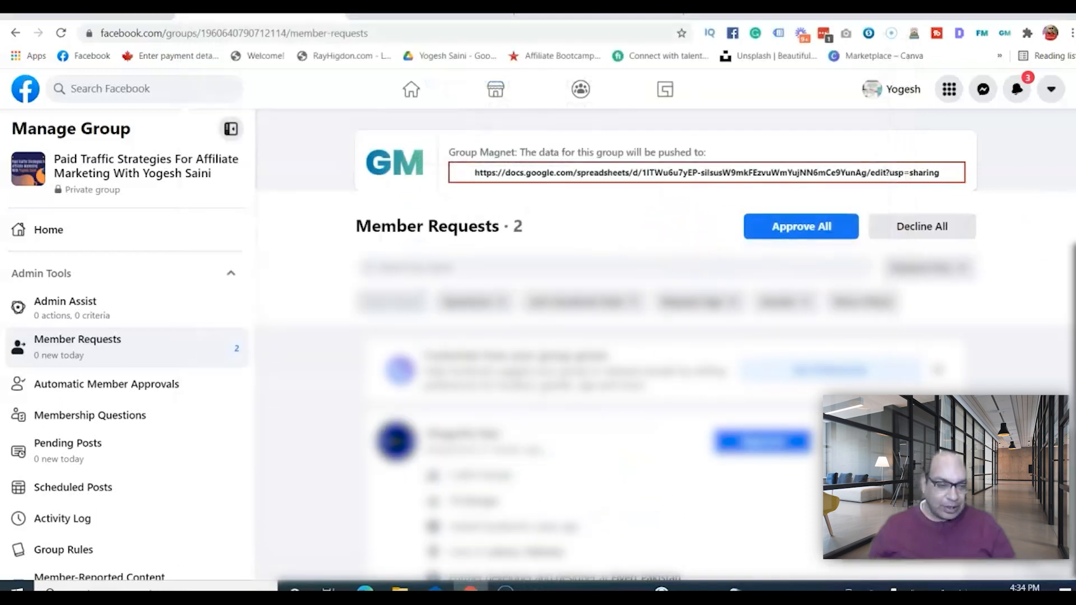
Approve the second pending applicant, who answered the membership questions, in the member requests
{"action": "scroll", "coordinate": [594, 392], "scroll_direction": "down", "scroll_amount": 5}
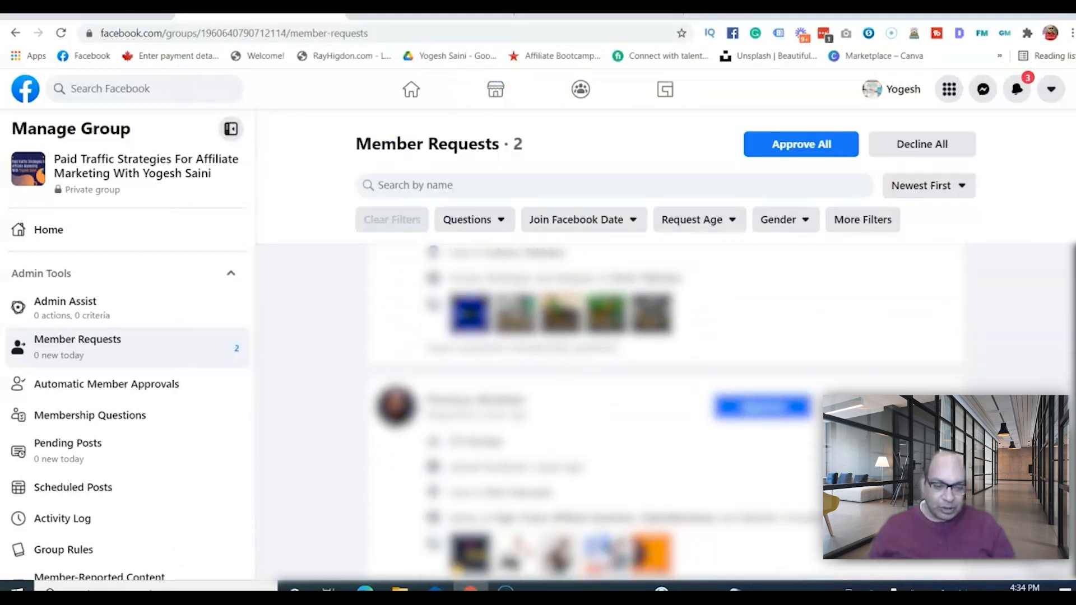
{"action": "scroll", "coordinate": [740, 449], "scroll_direction": "down", "scroll_amount": 1}
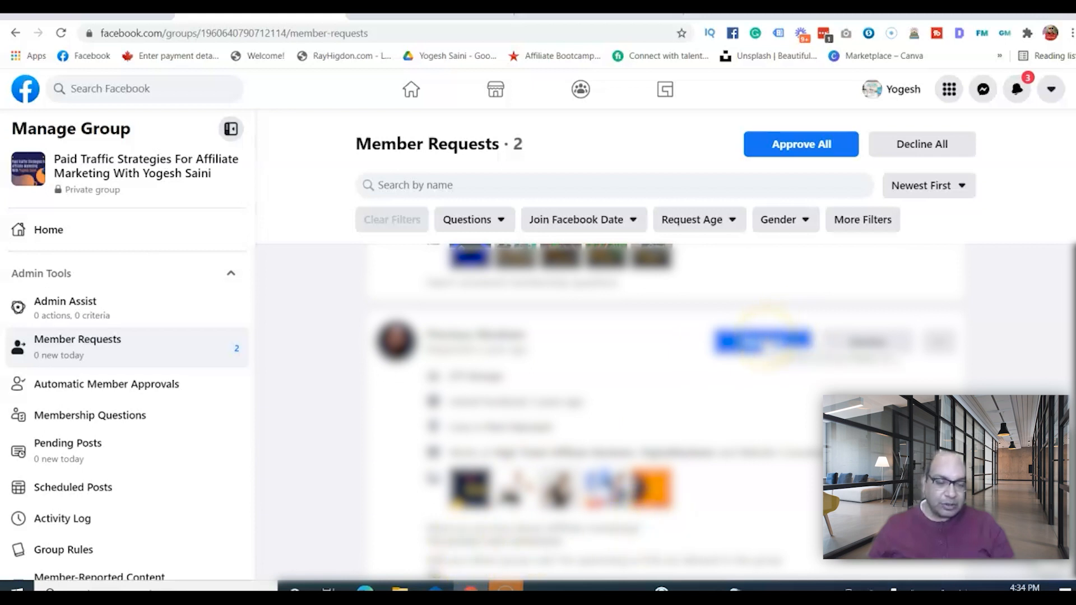
{"action": "left_click", "coordinate": [763, 341]}
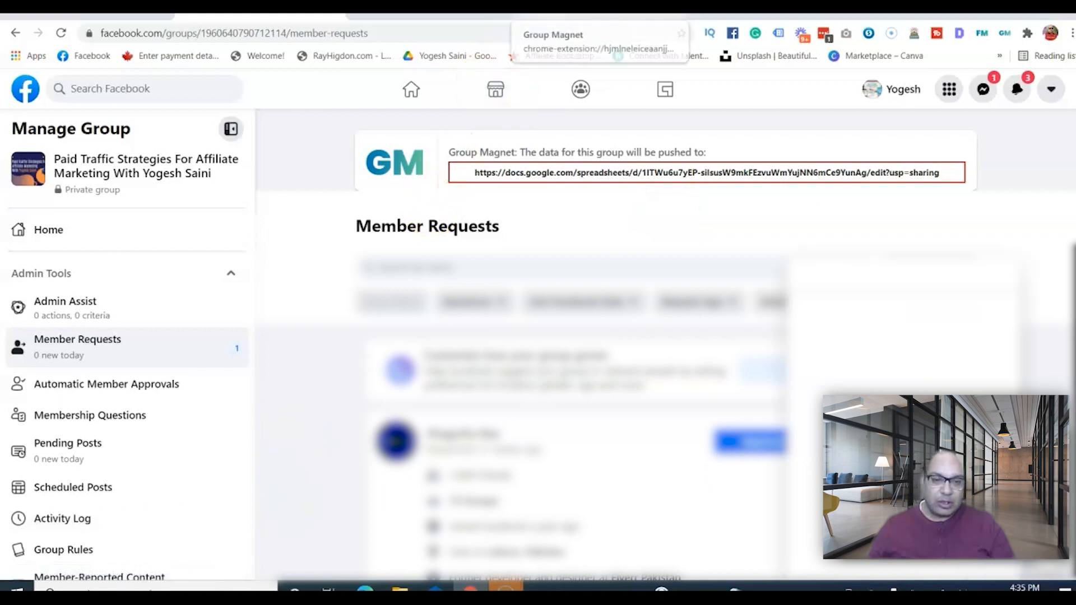
Switch to the Group Magnet dashboard and review the approved member's captured data across all columns
{"action": "left_click", "coordinate": [596, 17]}
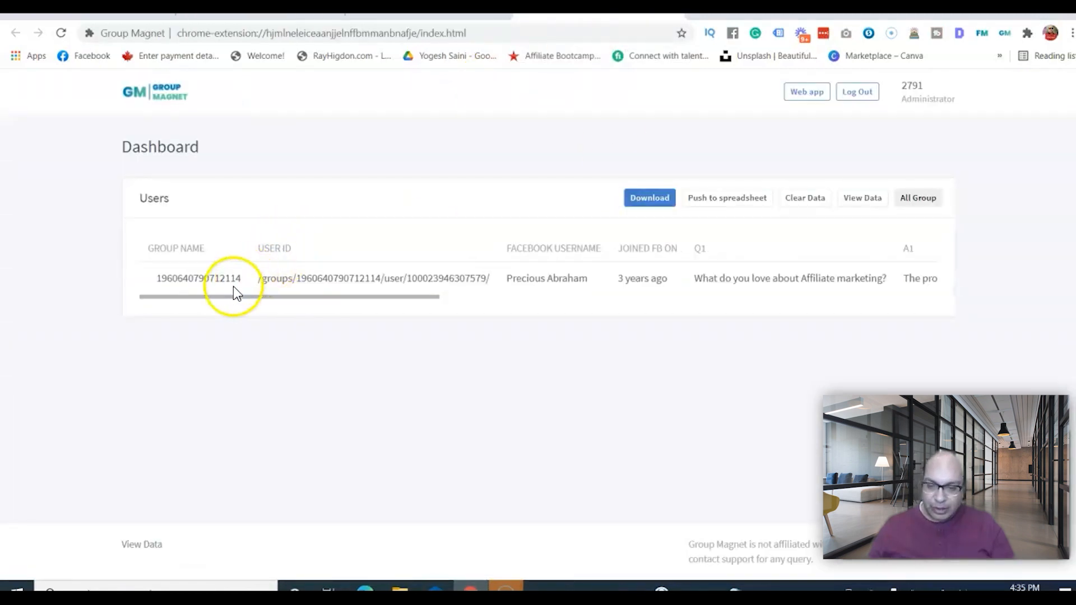
{"action": "left_click_drag", "start_coordinate": [246, 295], "coordinate": [701, 301]}
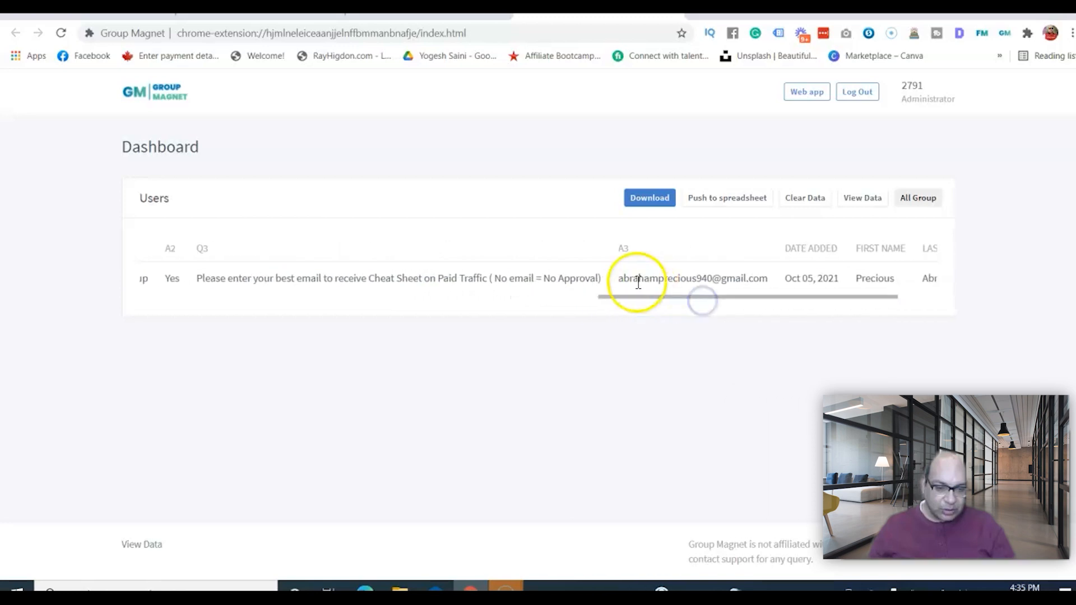
{"action": "left_click_drag", "start_coordinate": [780, 295], "coordinate": [329, 295]}
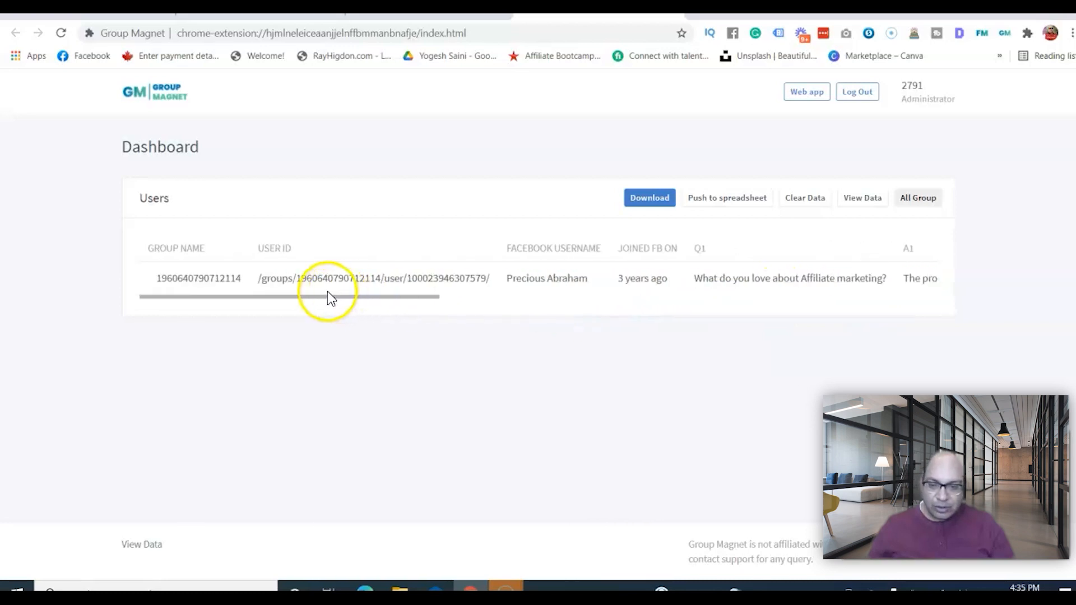
Filter the Group Magnet dashboard to the Facebook group instead of All Group and push its data to the spreadsheet
{"action": "left_click", "coordinate": [729, 202]}
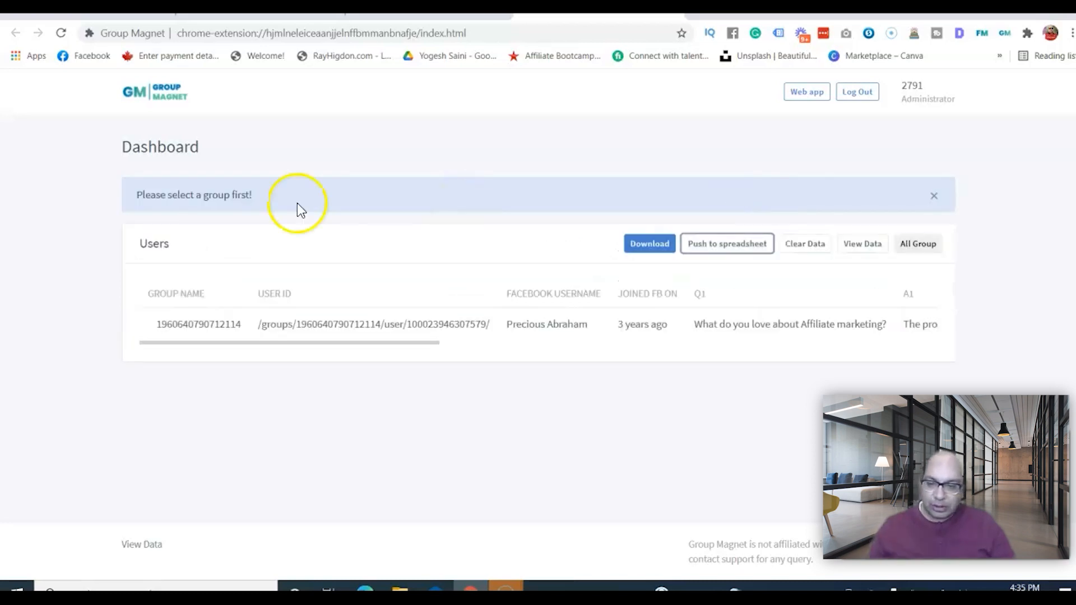
{"action": "left_click", "coordinate": [918, 243]}
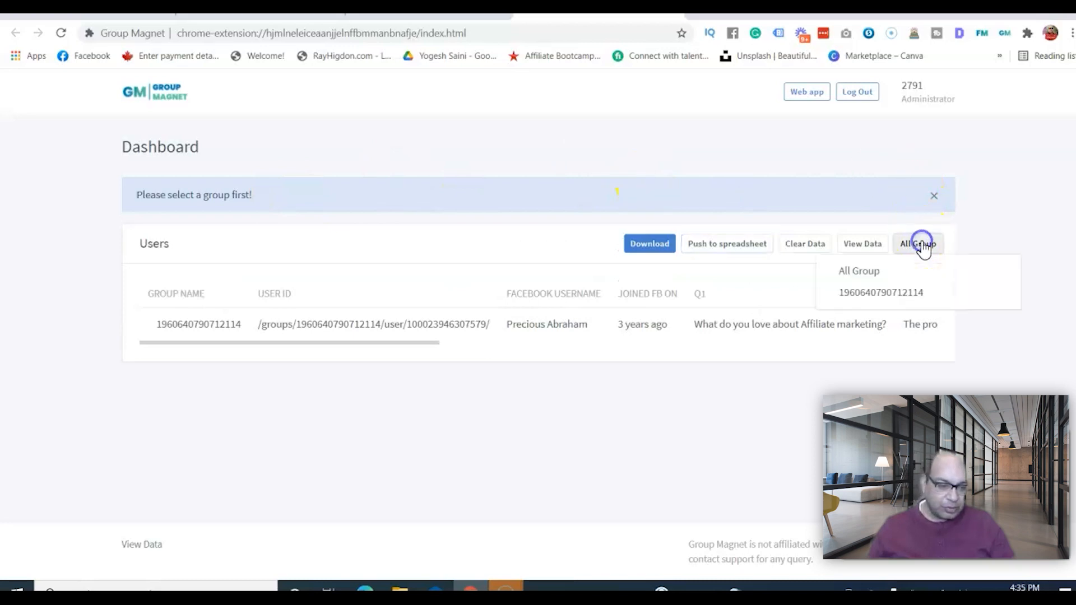
{"action": "left_click", "coordinate": [872, 292]}
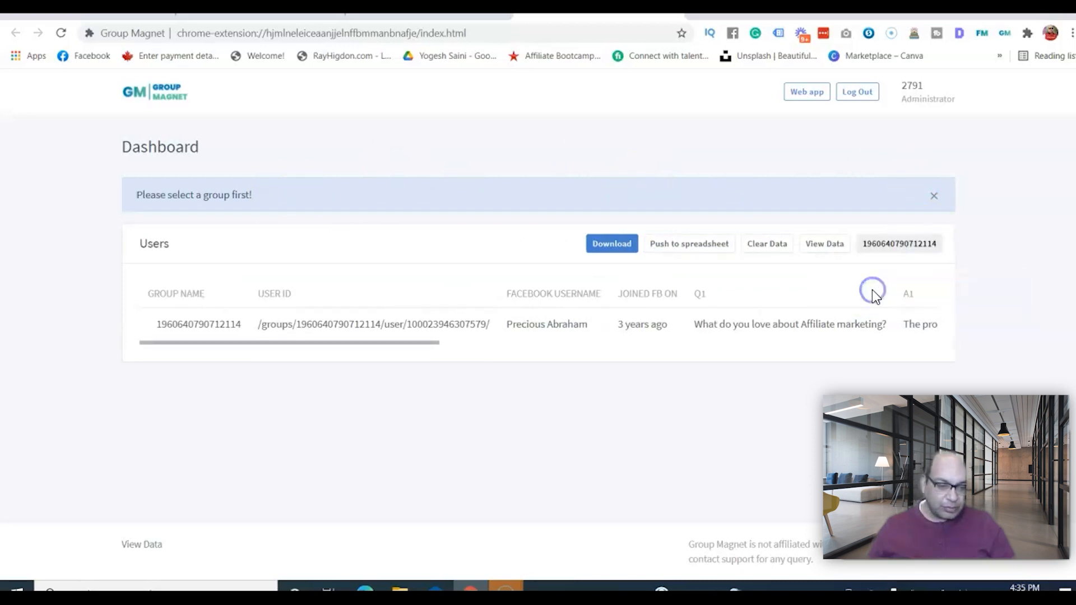
{"action": "left_click", "coordinate": [692, 246]}
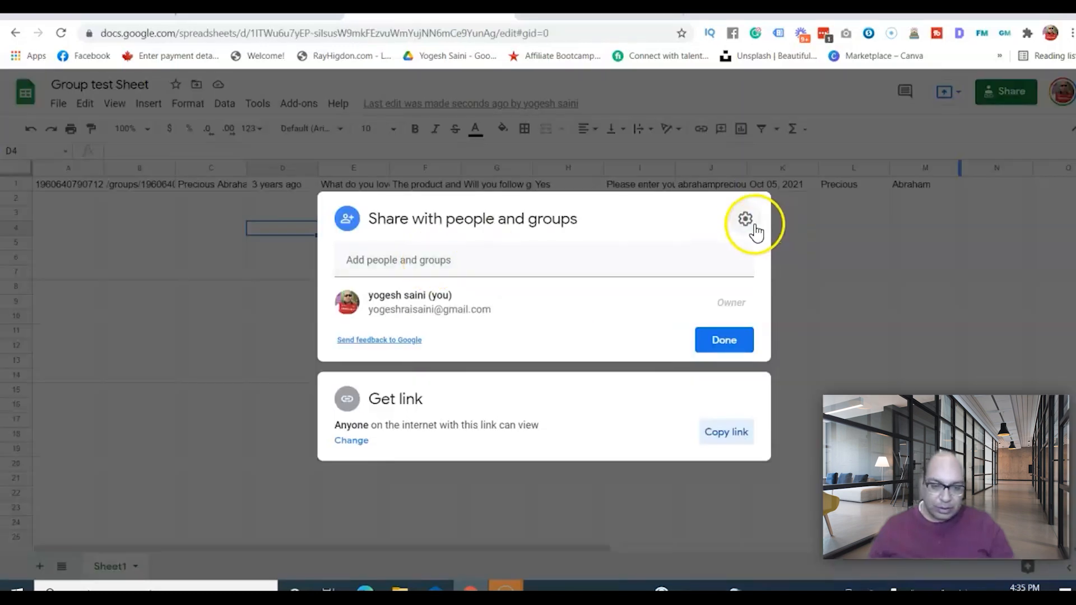
Close the sharing dialog in Group test Sheet and widen columns J and I to read the e-mail answer and its question
{"action": "left_click", "coordinate": [862, 249]}
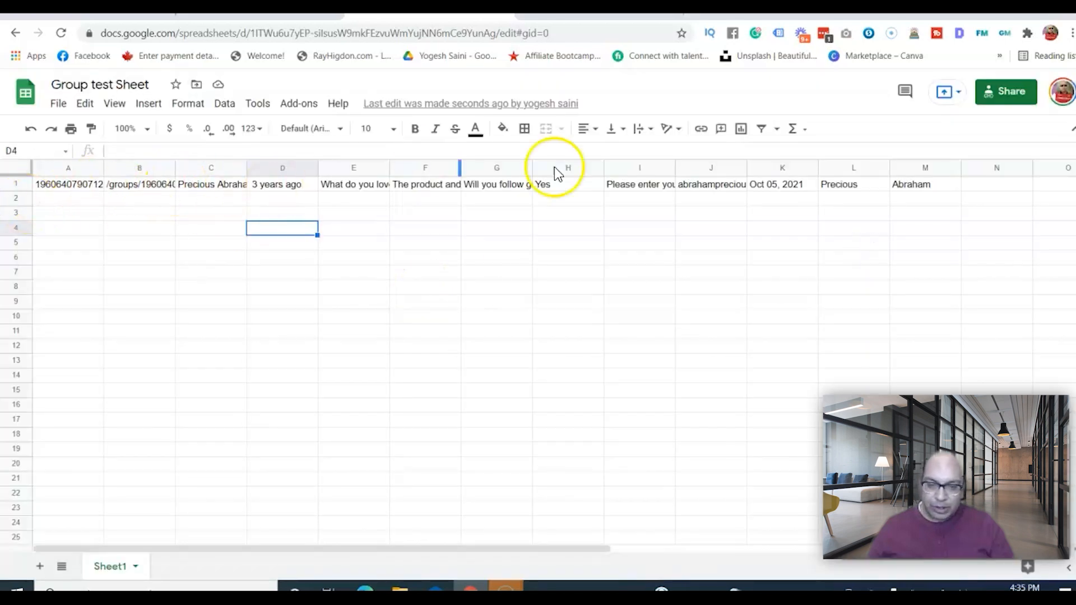
{"action": "left_click_drag", "start_coordinate": [746, 168], "coordinate": [813, 167]}
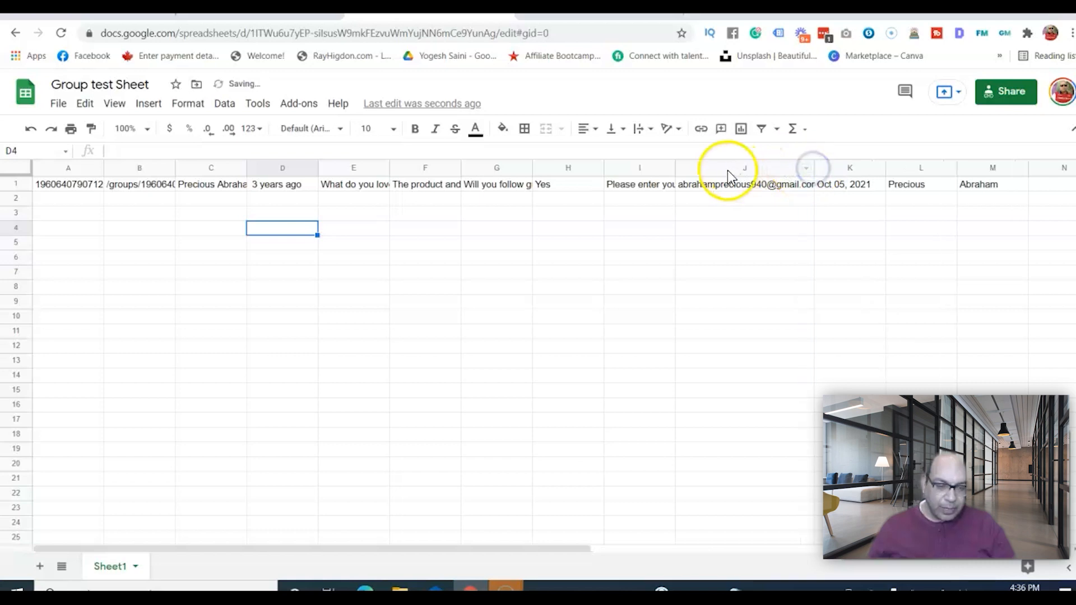
{"action": "left_click_drag", "start_coordinate": [676, 165], "coordinate": [707, 168]}
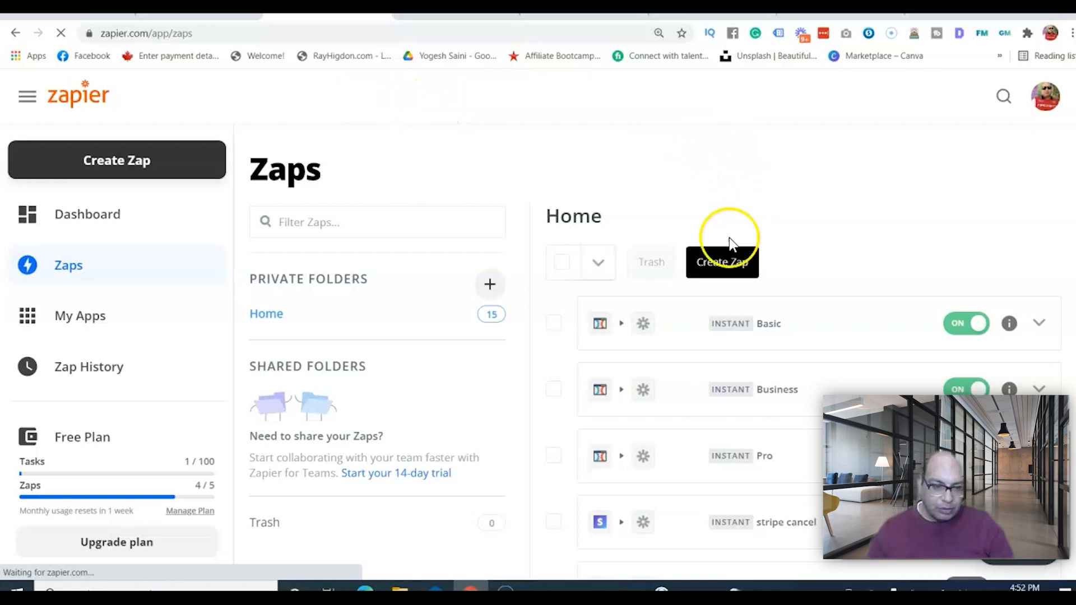
Create a new Zap in Zapier with Google Sheets as the trigger app
{"action": "left_click", "coordinate": [717, 267]}
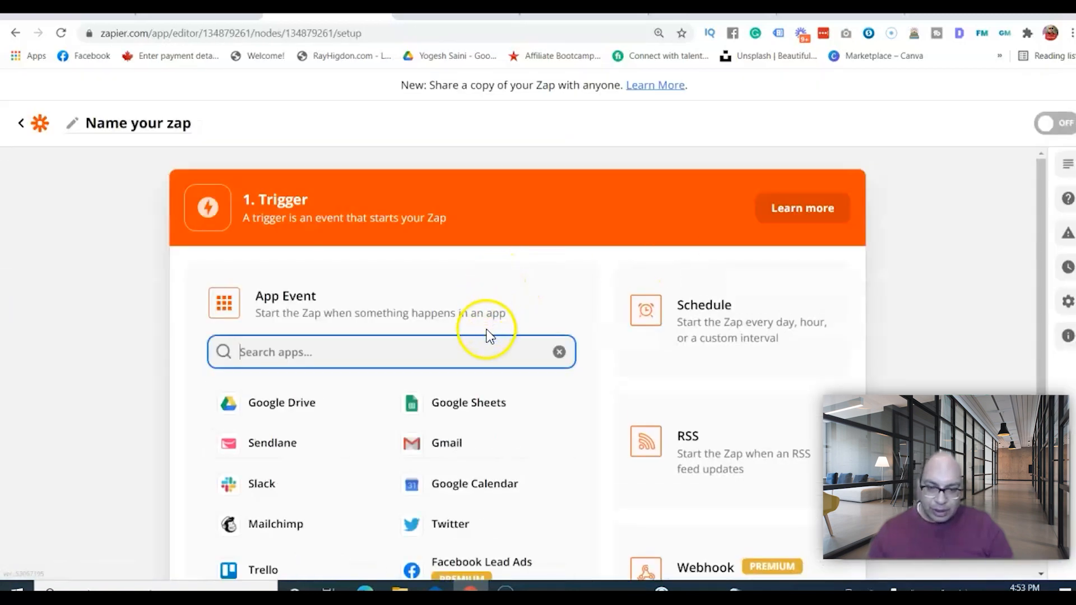
{"action": "left_click", "coordinate": [450, 408]}
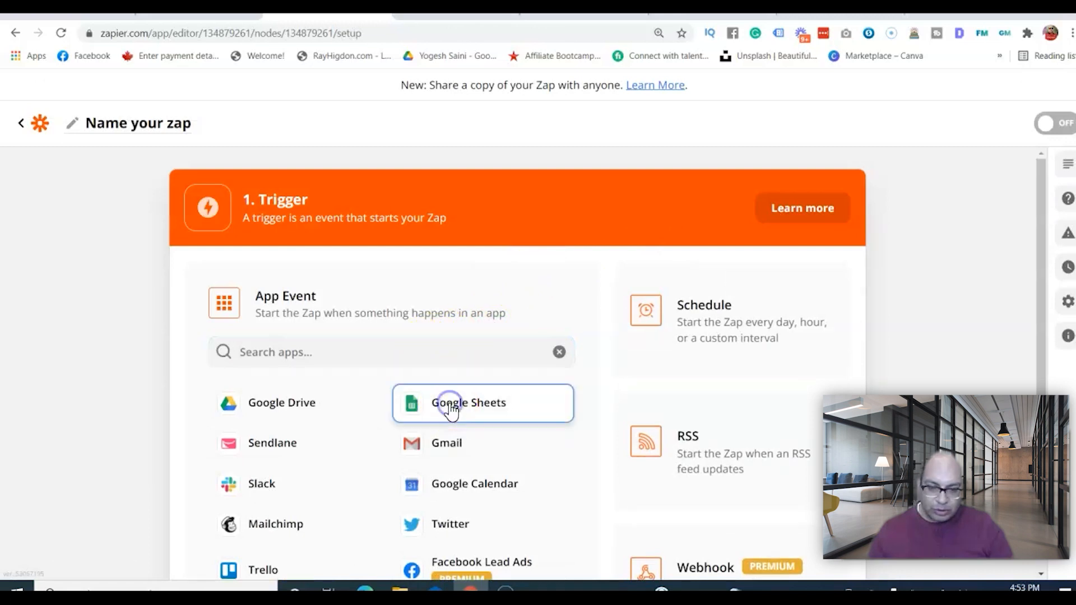
{"action": "left_click", "coordinate": [451, 403]}
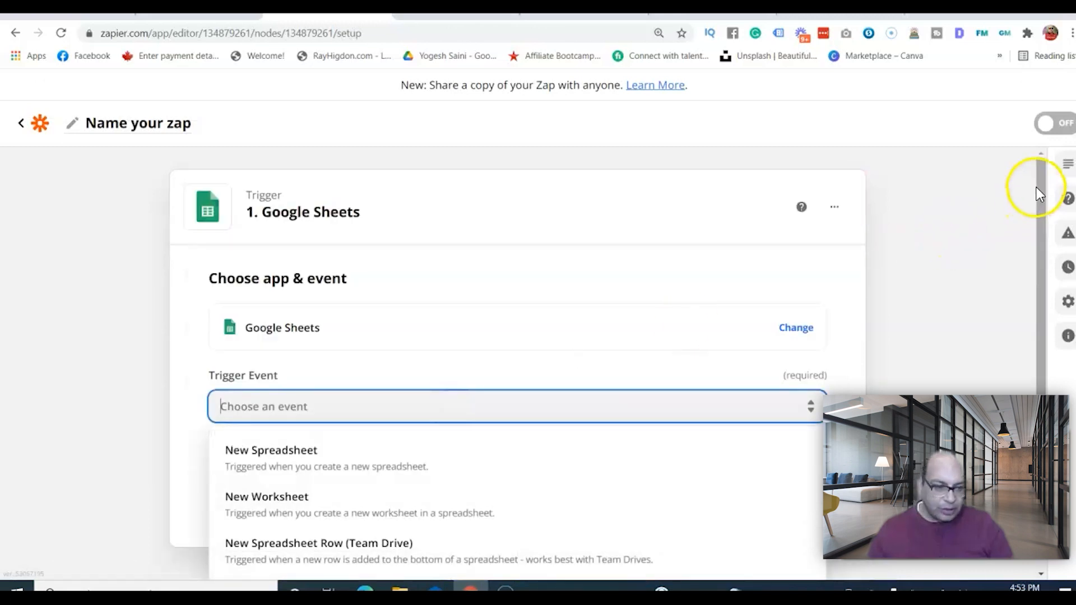
Check the layout of Group test Sheet, set the Zap's trigger event to New Spreadsheet Row, and continue
{"action": "scroll", "coordinate": [1043, 241], "scroll_direction": "down", "scroll_amount": 3}
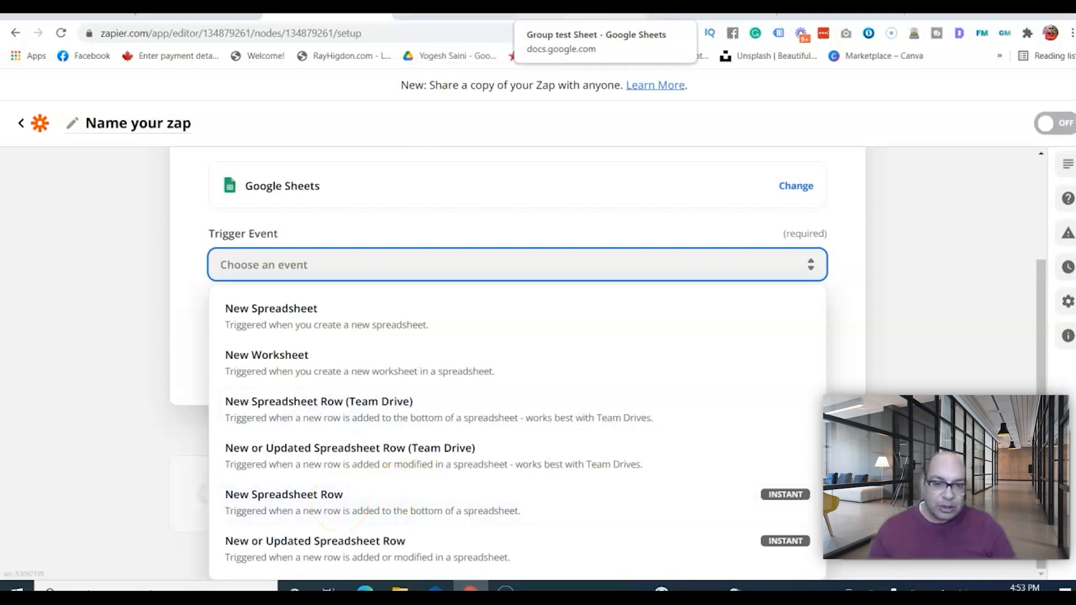
{"action": "left_click", "coordinate": [583, 6]}
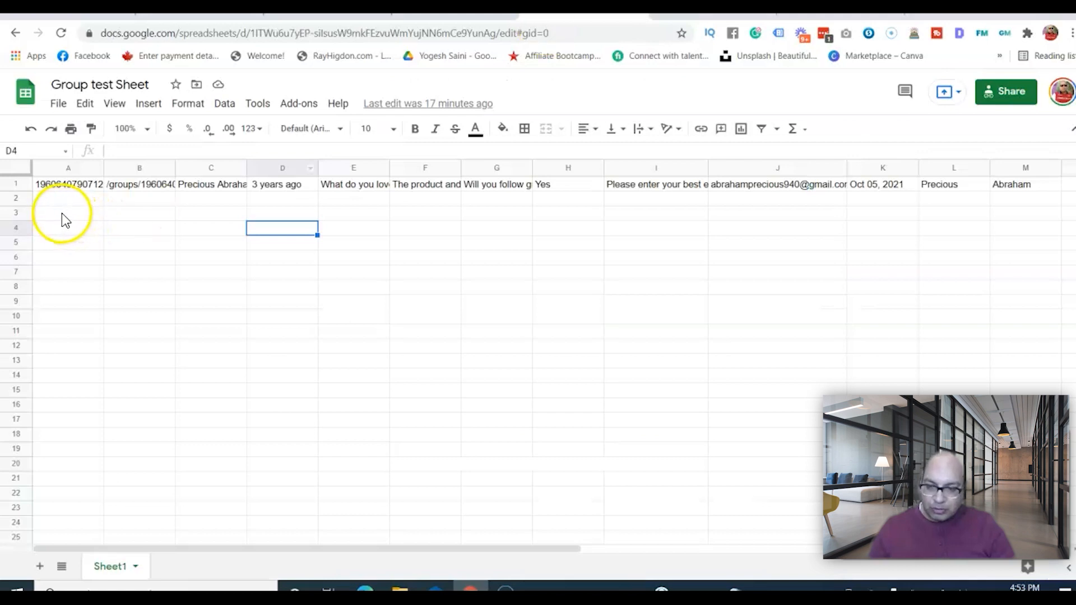
{"action": "left_click", "coordinate": [456, 7]}
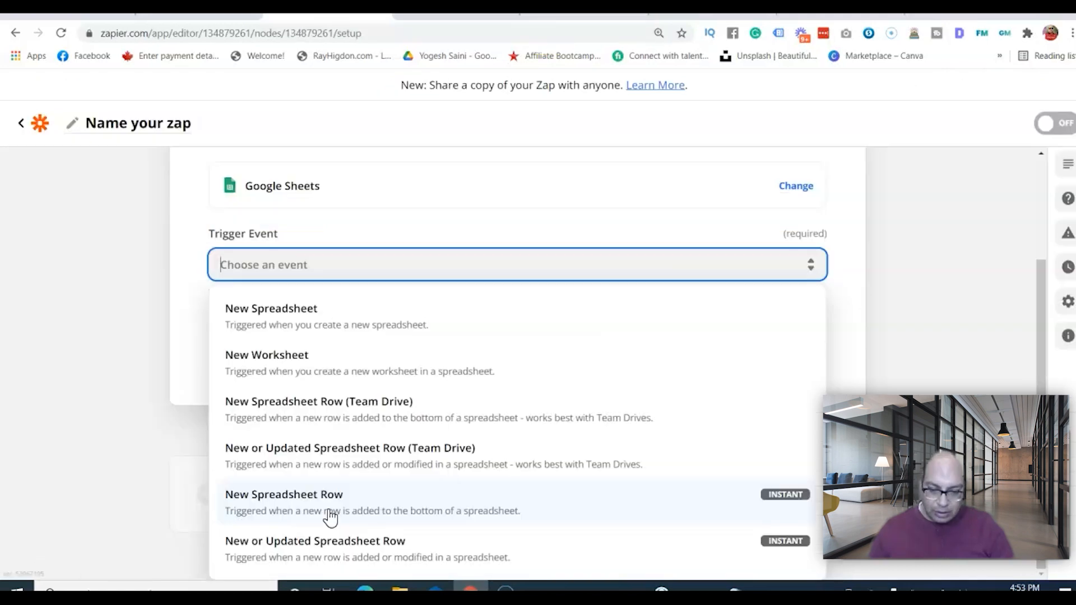
{"action": "left_click", "coordinate": [330, 515]}
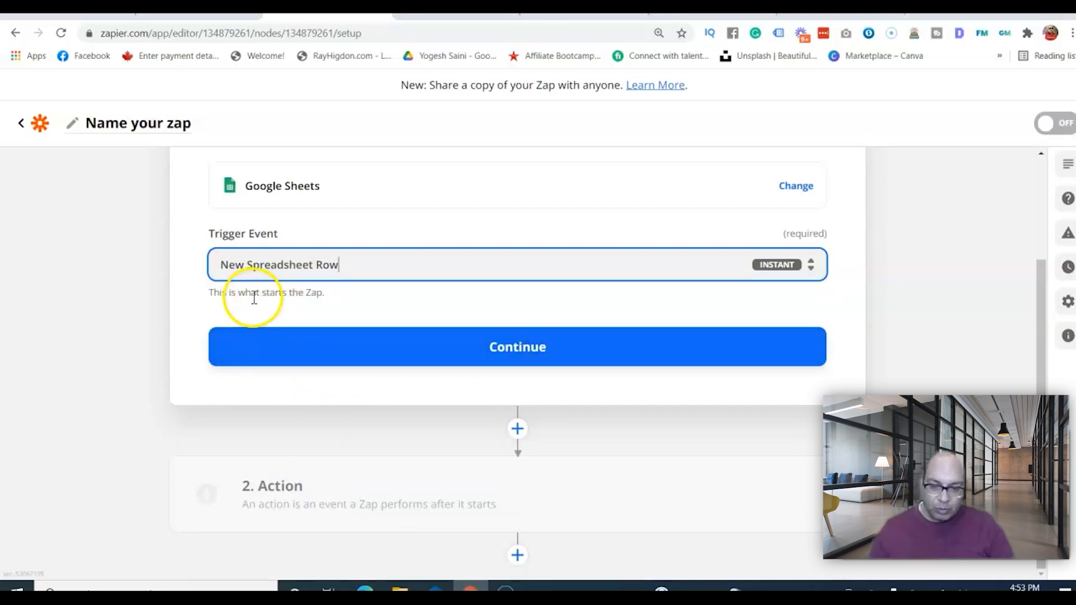
{"action": "left_click", "coordinate": [494, 347]}
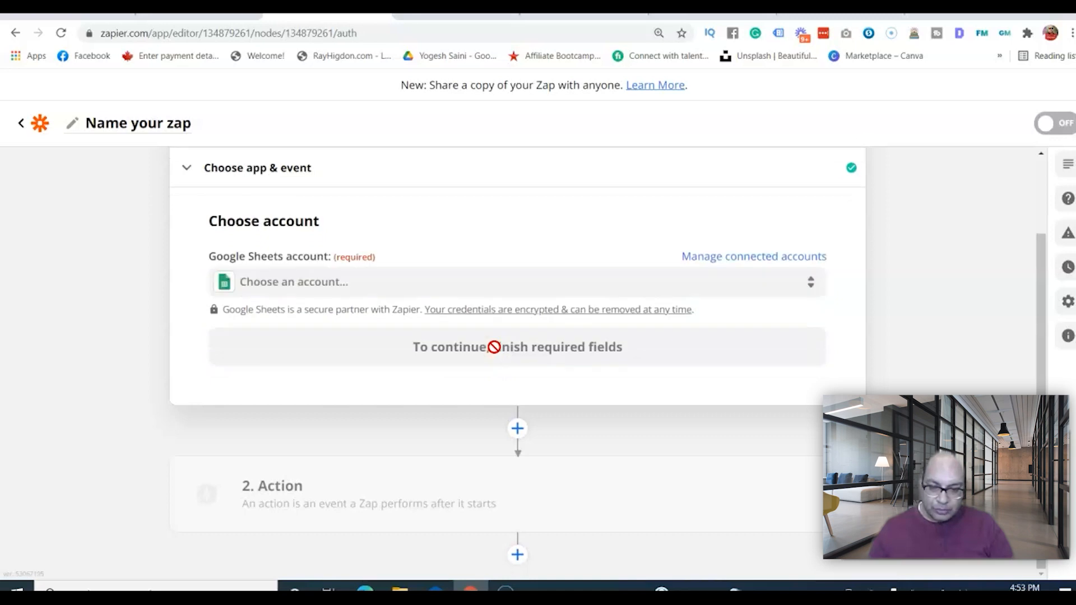
Select the first connected Google Sheets account for the trigger and continue to the trigger setup
{"action": "left_click", "coordinate": [457, 288]}
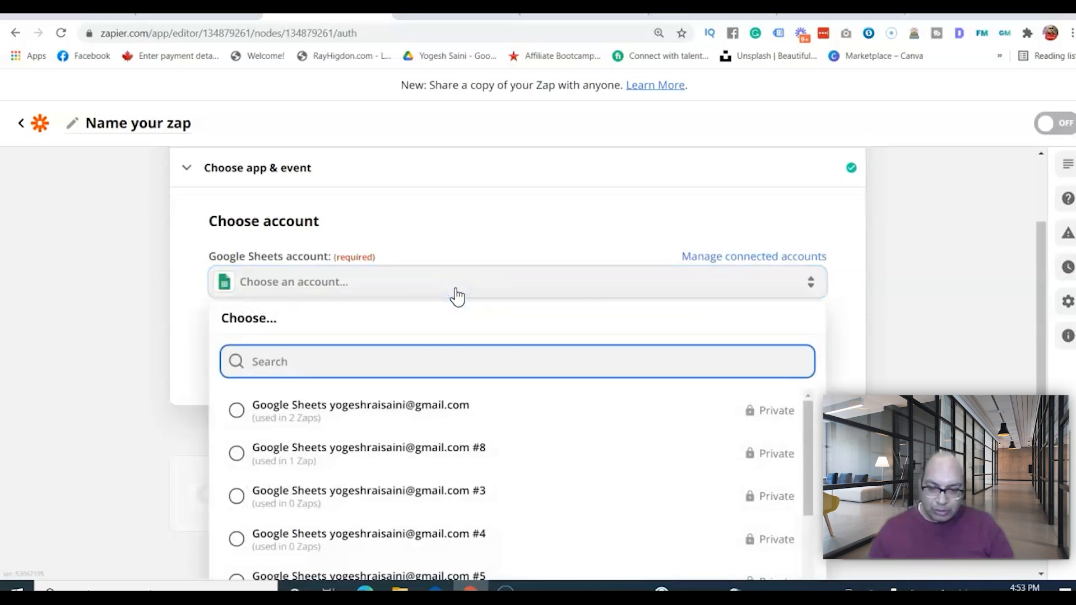
{"action": "left_click", "coordinate": [429, 416]}
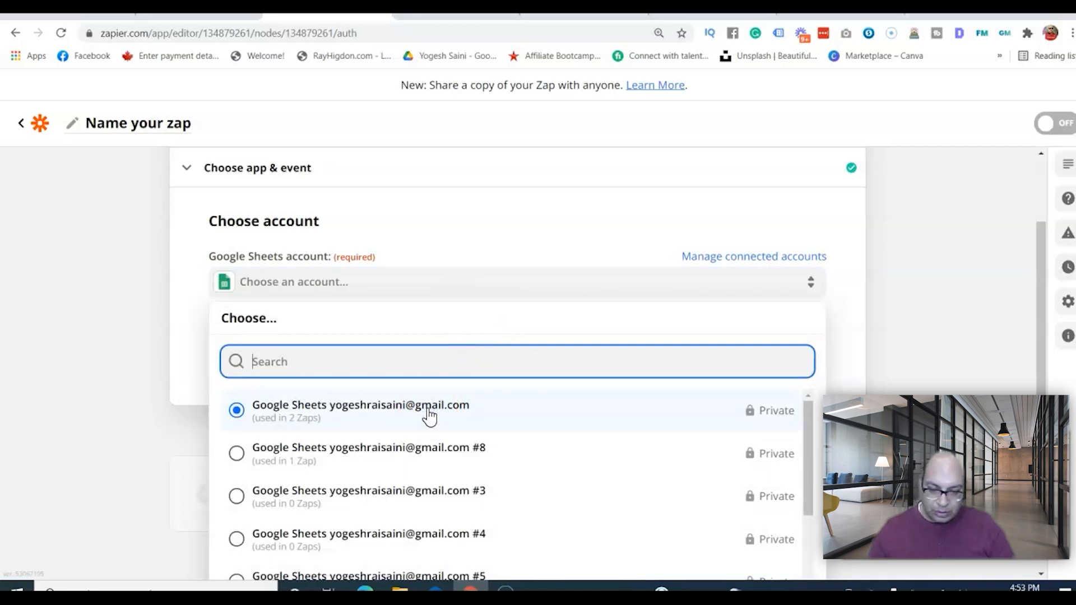
{"action": "left_click", "coordinate": [429, 415]}
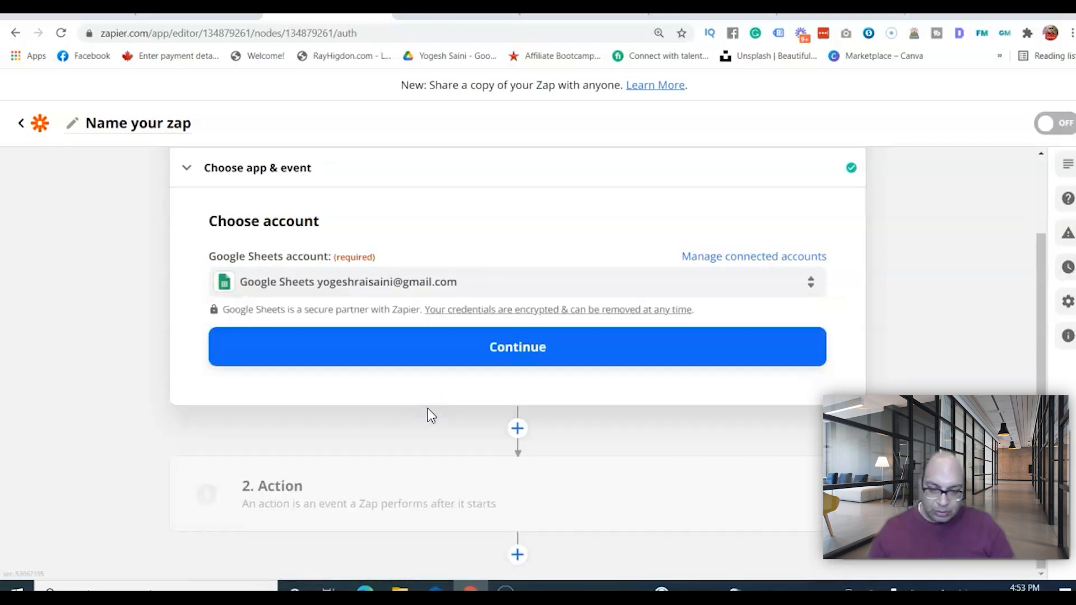
{"action": "left_click", "coordinate": [510, 361]}
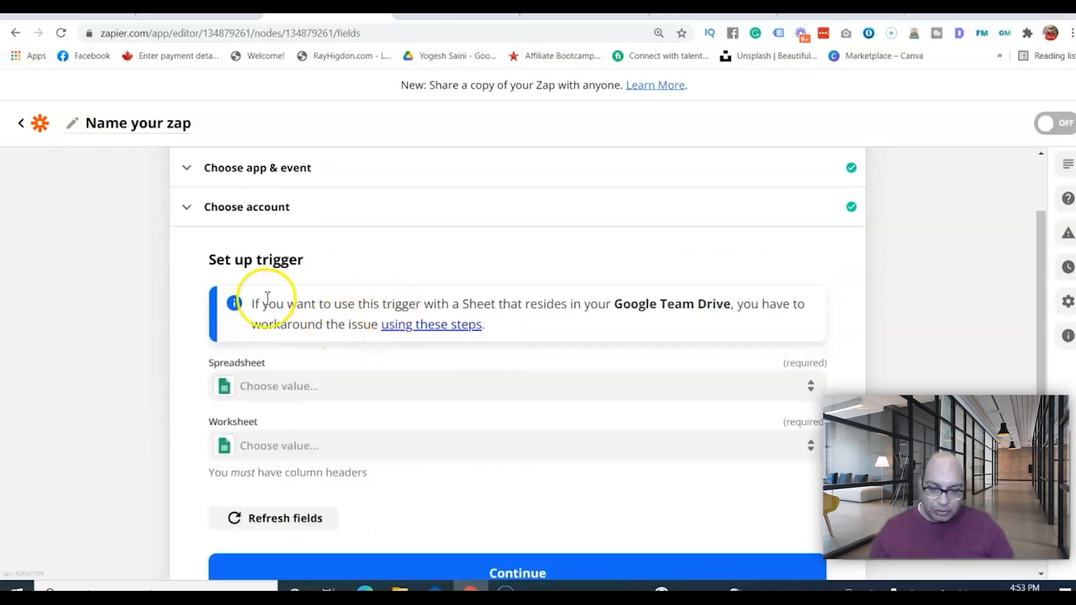
Set the trigger's spreadsheet to Group test Sheet and its worksheet to Sheet1
{"action": "left_click", "coordinate": [336, 394]}
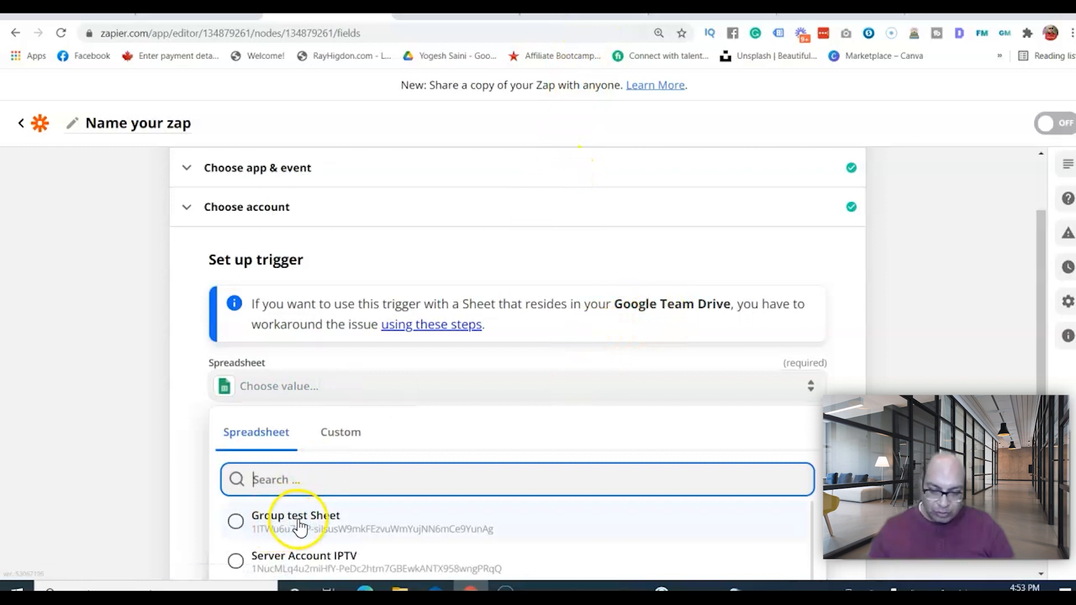
{"action": "left_click", "coordinate": [329, 527]}
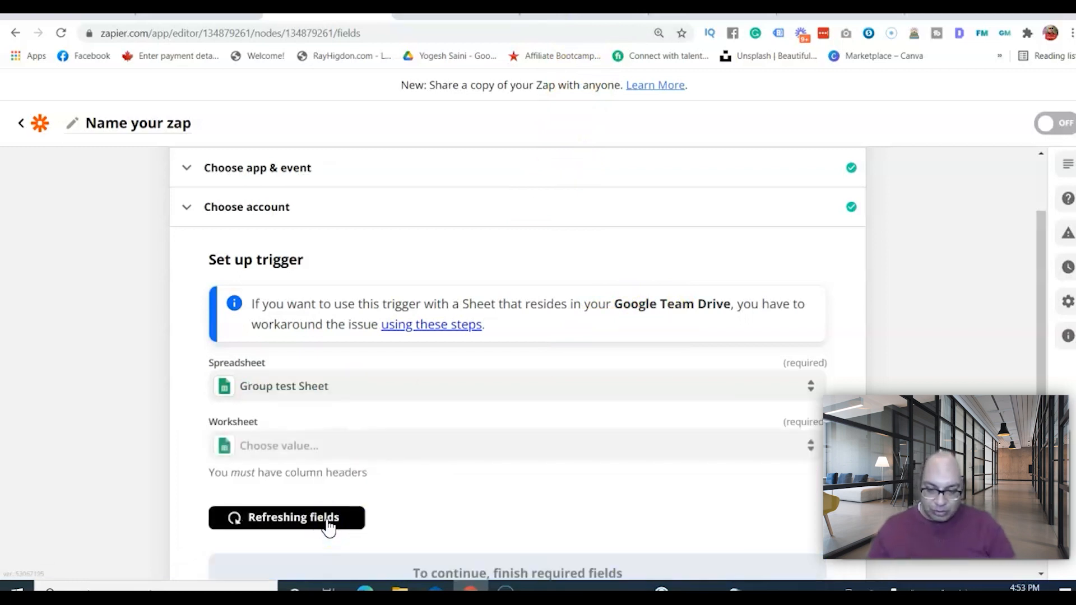
{"action": "left_click_drag", "start_coordinate": [1038, 224], "coordinate": [1039, 295]}
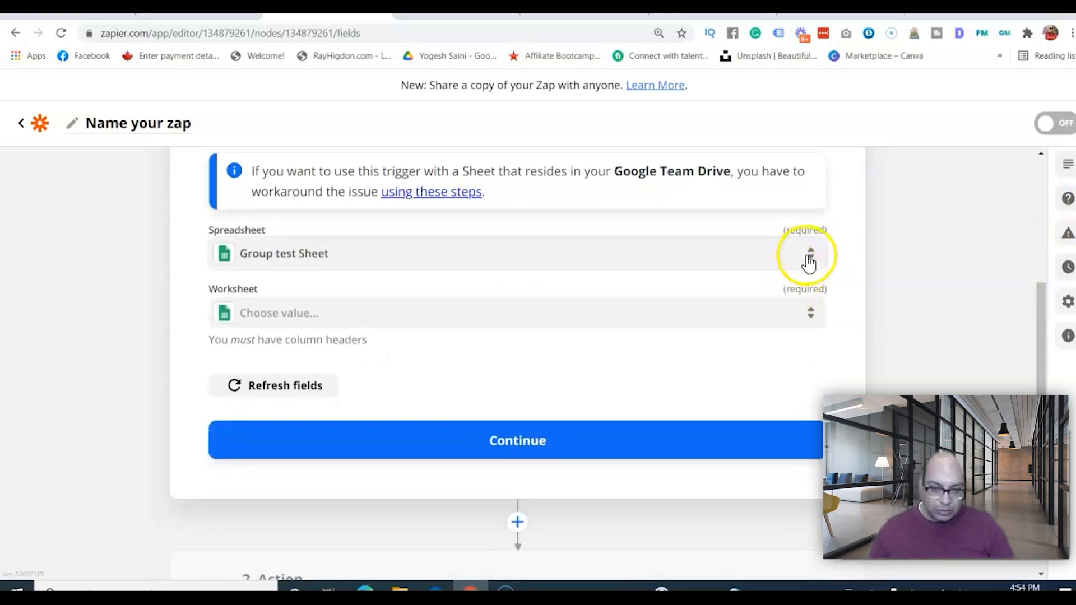
{"action": "left_click", "coordinate": [273, 393]}
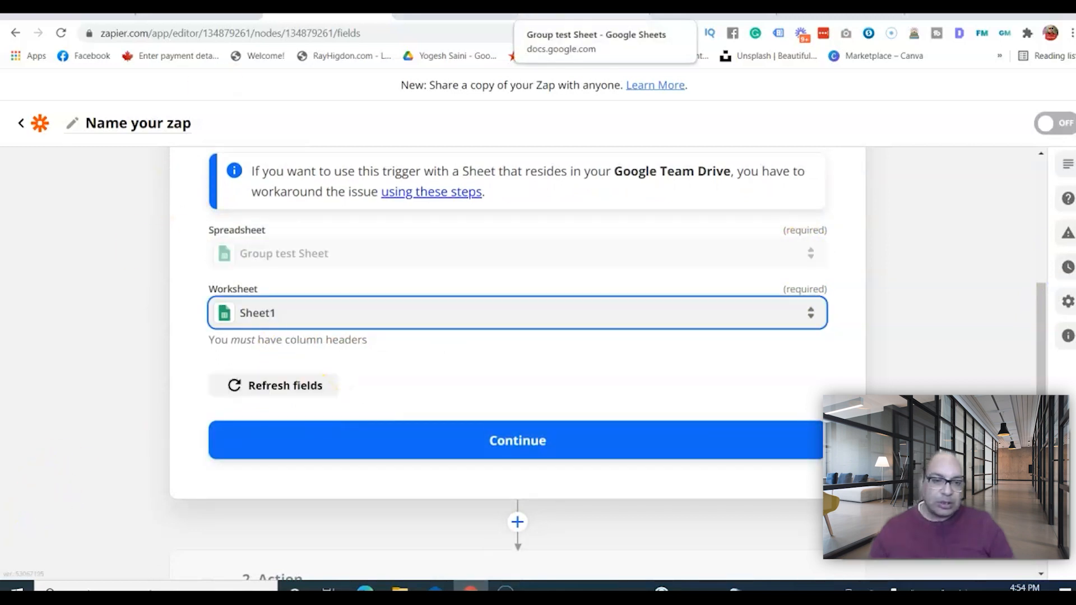
Switch to Group test Sheet in Google Sheets and move the record in A1:M1 down to row 2, freeing row 1 for headers
{"action": "left_click", "coordinate": [583, 17]}
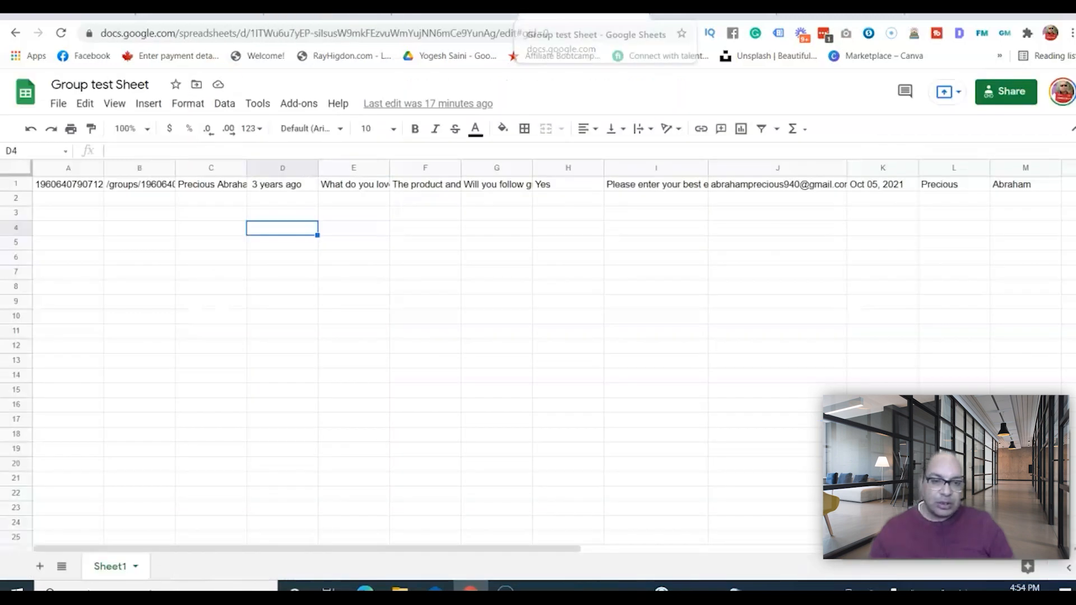
{"action": "left_click", "coordinate": [90, 186]}
{"action": "left_click_drag", "start_coordinate": [91, 190], "coordinate": [1016, 178]}
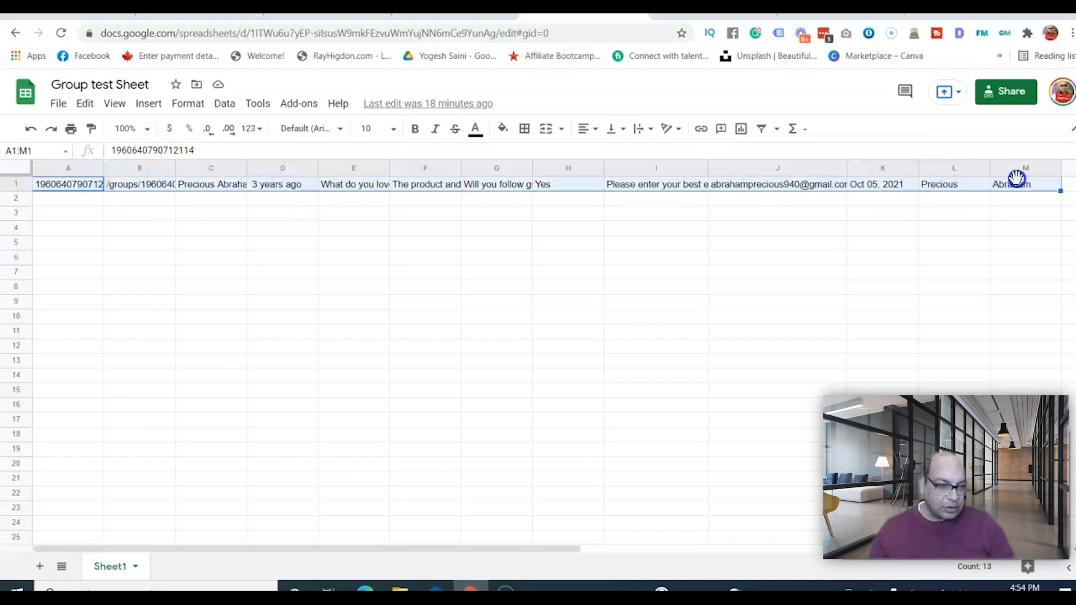
{"action": "left_click_drag", "start_coordinate": [870, 189], "coordinate": [872, 204]}
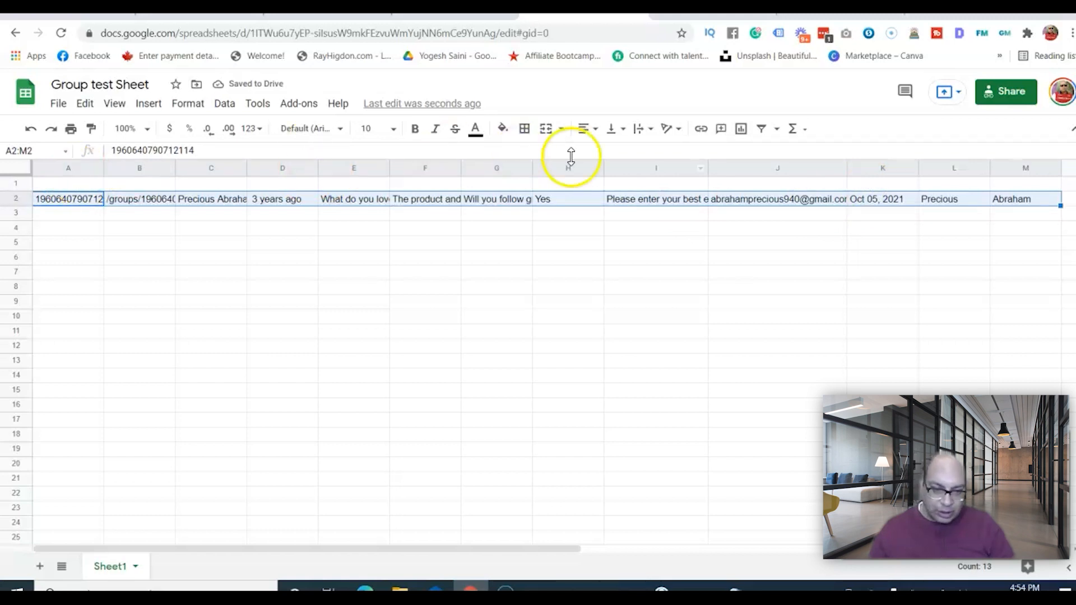
Enter the column headers "Email Adress" in J1 and "Name" in C1
{"action": "left_click", "coordinate": [743, 182]}
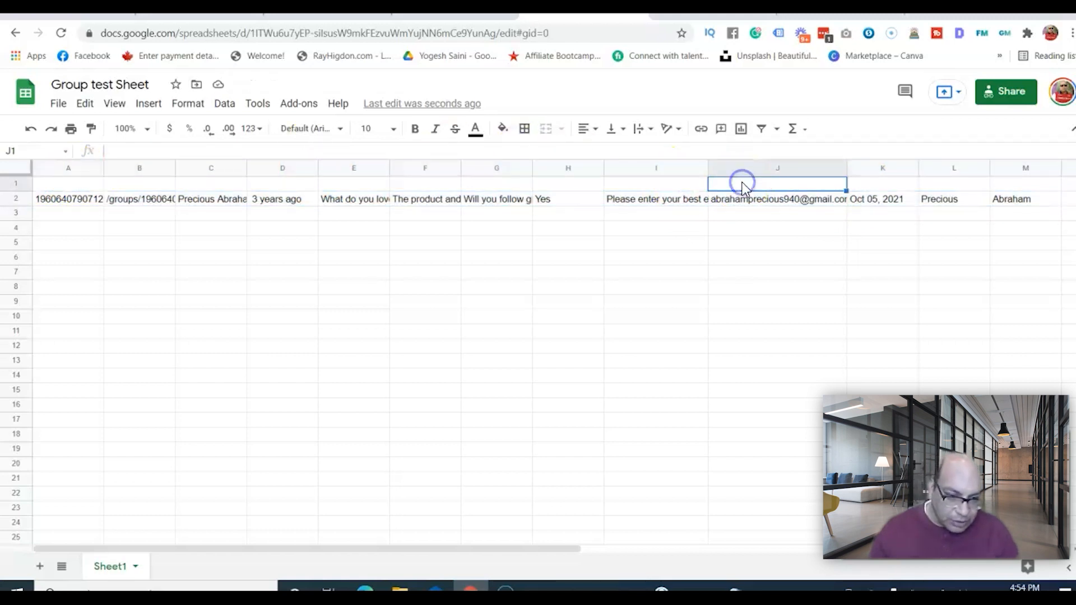
{"action": "type", "text": "Email Adress"}
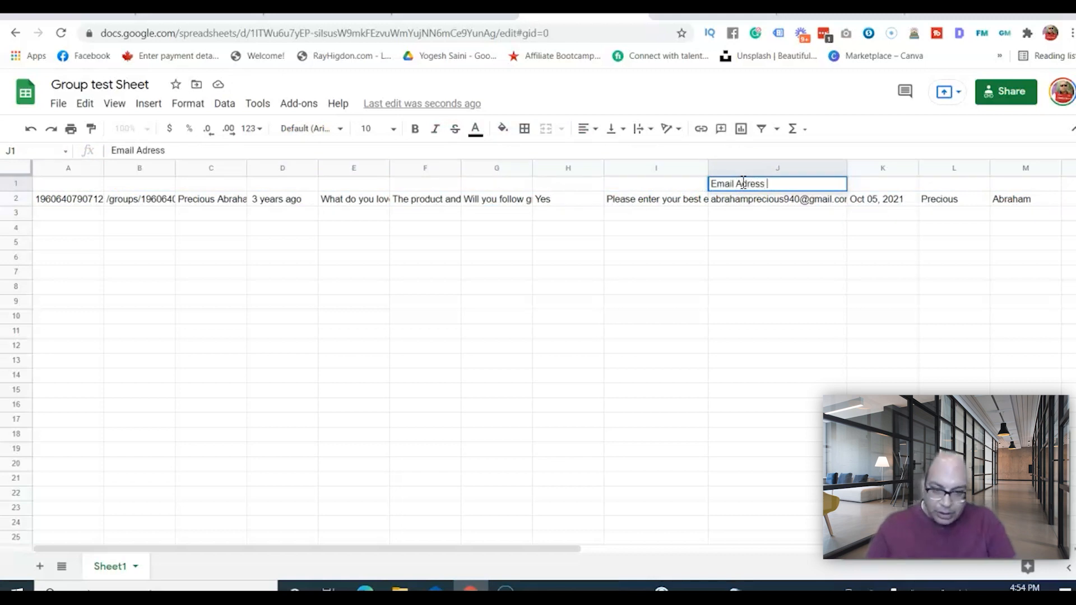
{"action": "left_click", "coordinate": [216, 185]}
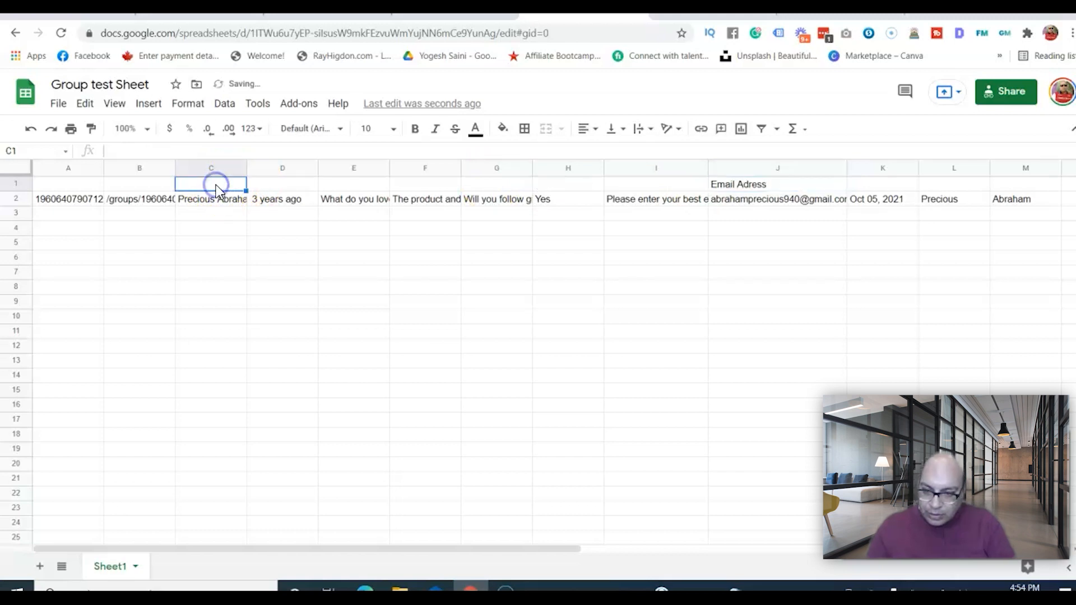
{"action": "type", "text": "Name"}
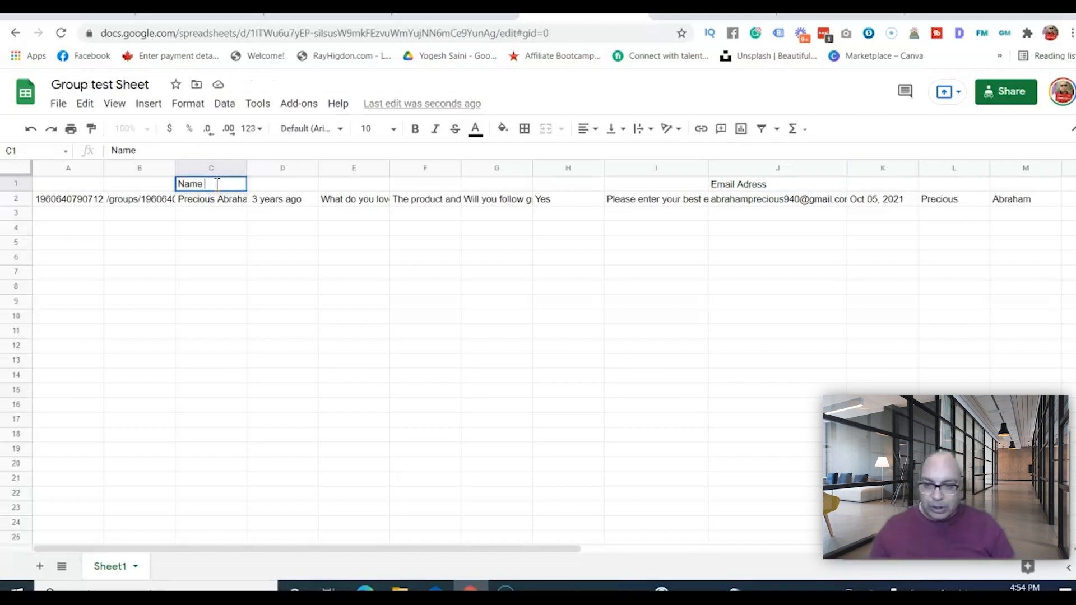
{"action": "left_click", "coordinate": [415, 261]}
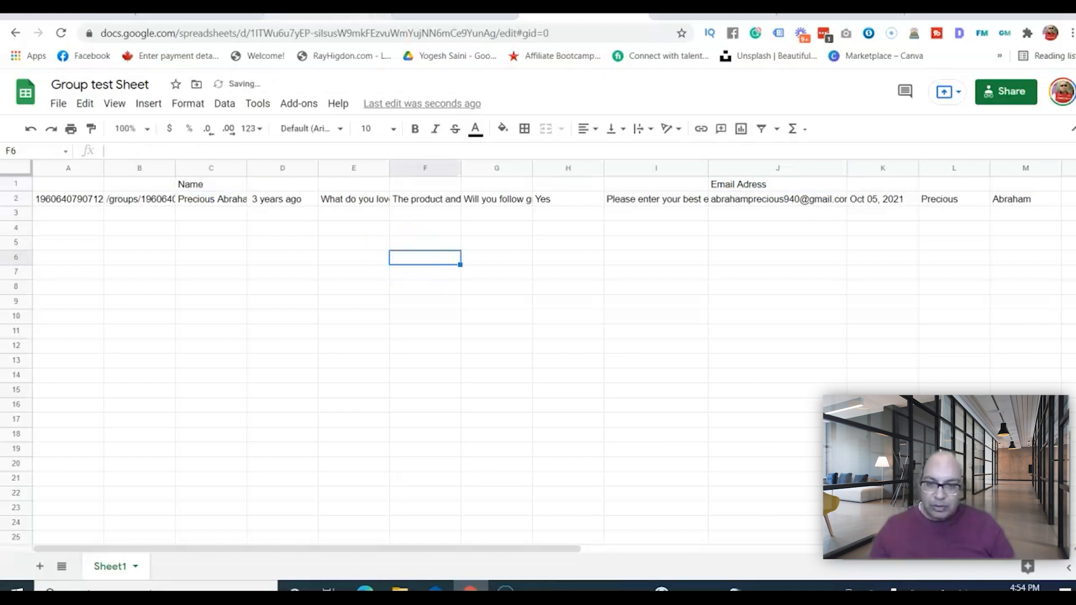
Return to the Zap in Zapier, continue past the trigger setup, test the trigger, and continue to the action step
{"action": "left_click", "coordinate": [328, 16]}
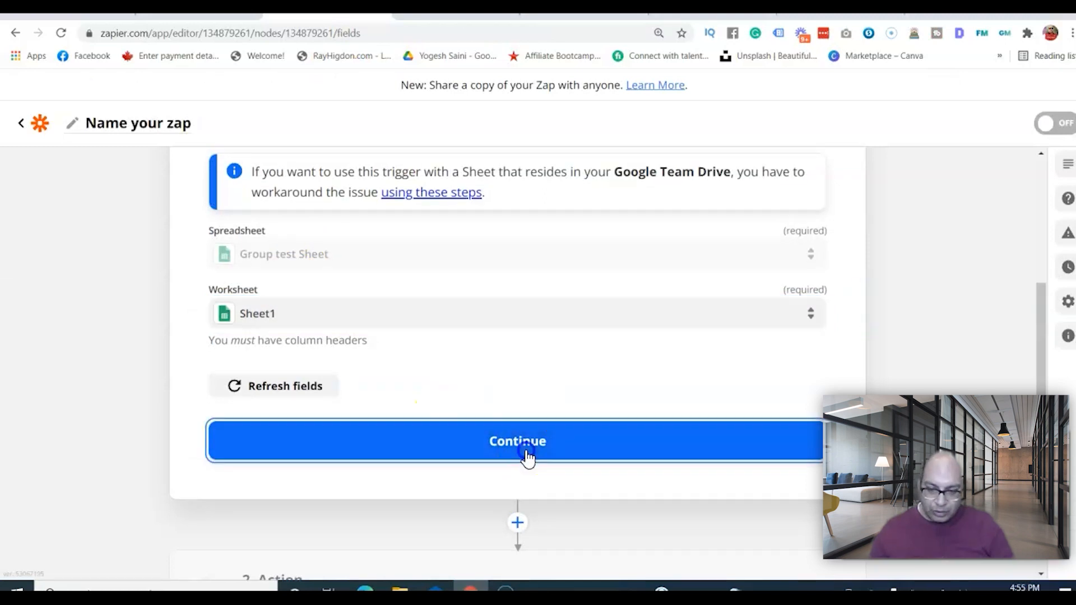
{"action": "left_click", "coordinate": [524, 452]}
{"action": "left_click", "coordinate": [522, 524]}
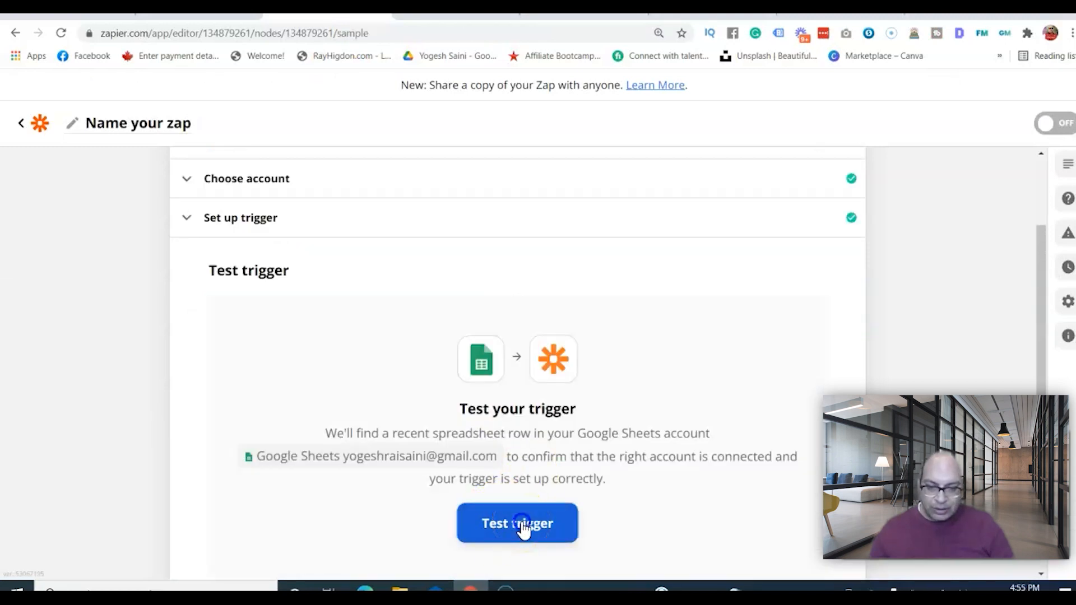
{"action": "scroll", "coordinate": [523, 521], "scroll_direction": "down", "scroll_amount": 4}
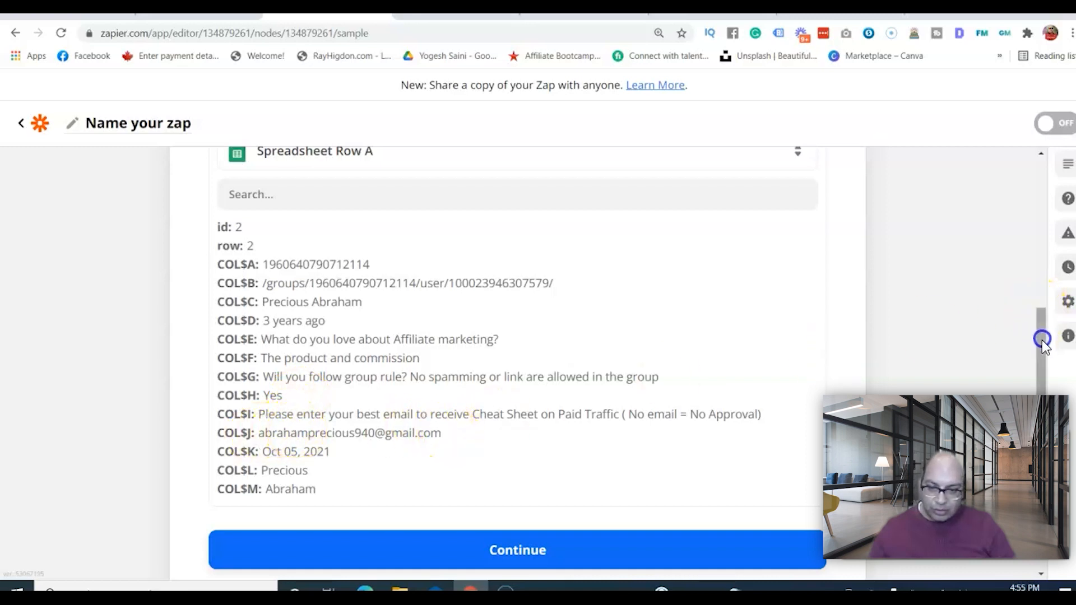
{"action": "left_click", "coordinate": [511, 548]}
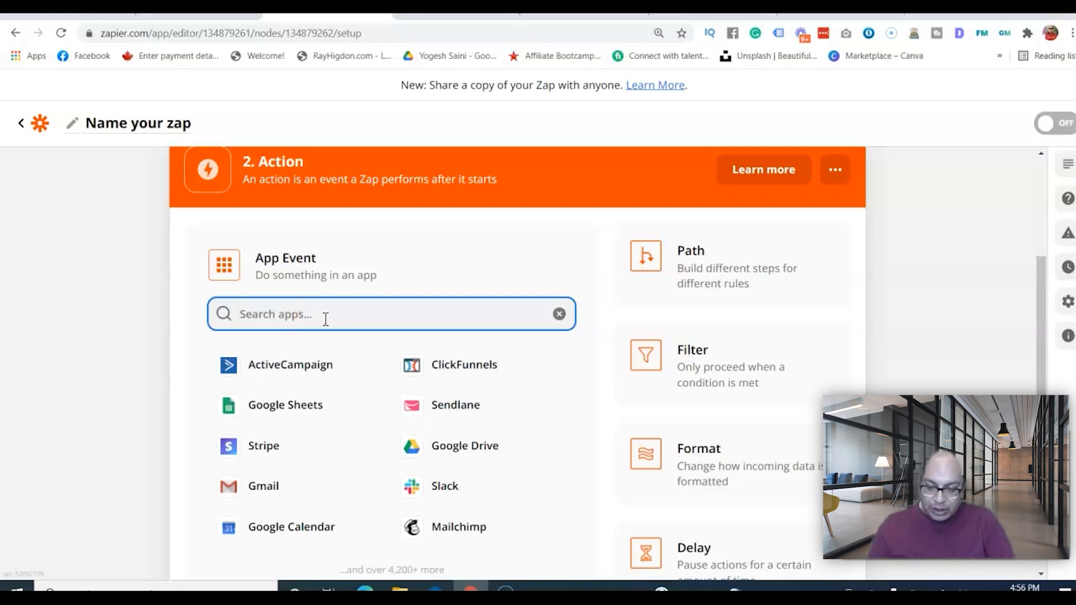
Choose AWeber as the action app with Create Subscriber as its action event, and continue
{"action": "type", "text": "aweber"}
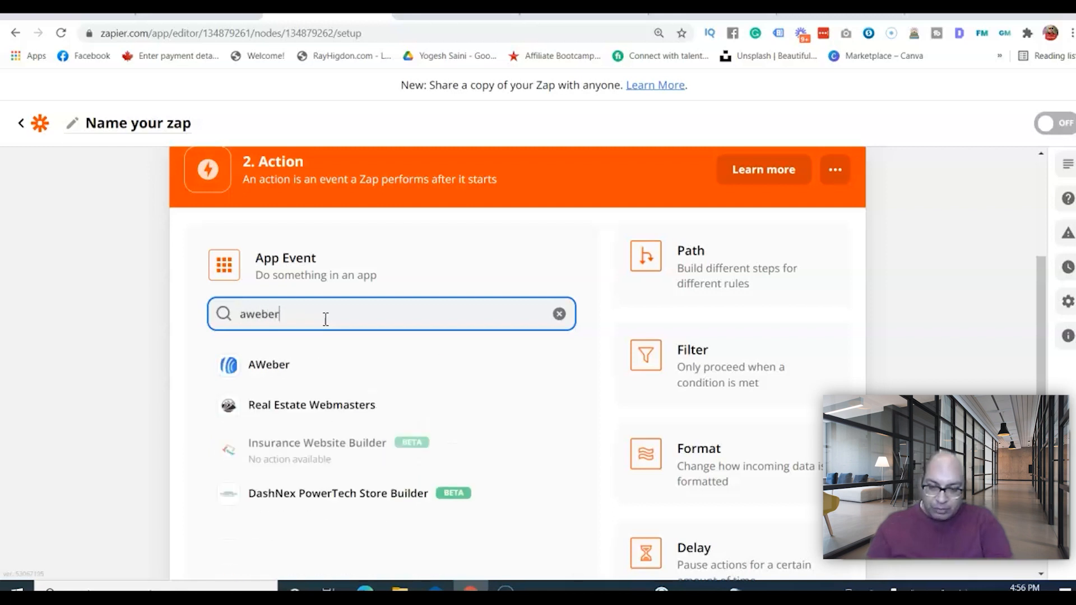
{"action": "left_click", "coordinate": [341, 368]}
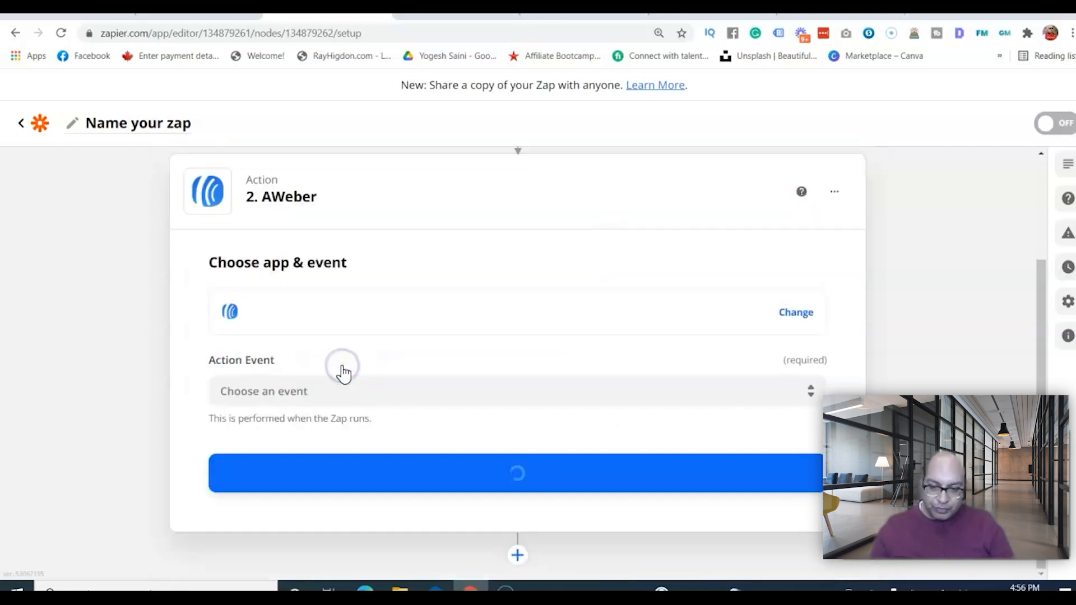
{"action": "left_click", "coordinate": [347, 399]}
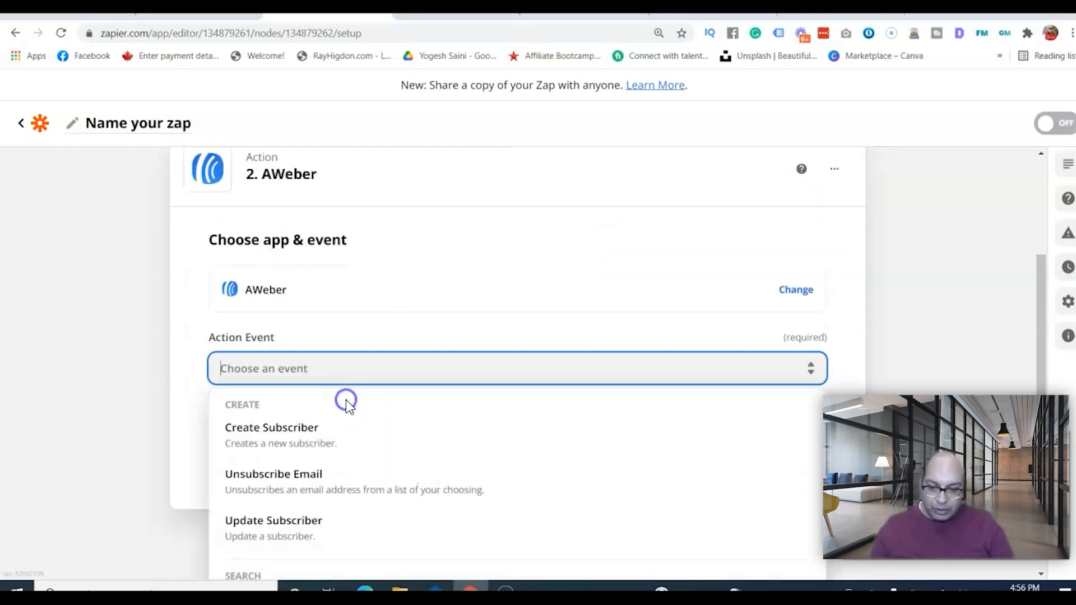
{"action": "left_click", "coordinate": [306, 445]}
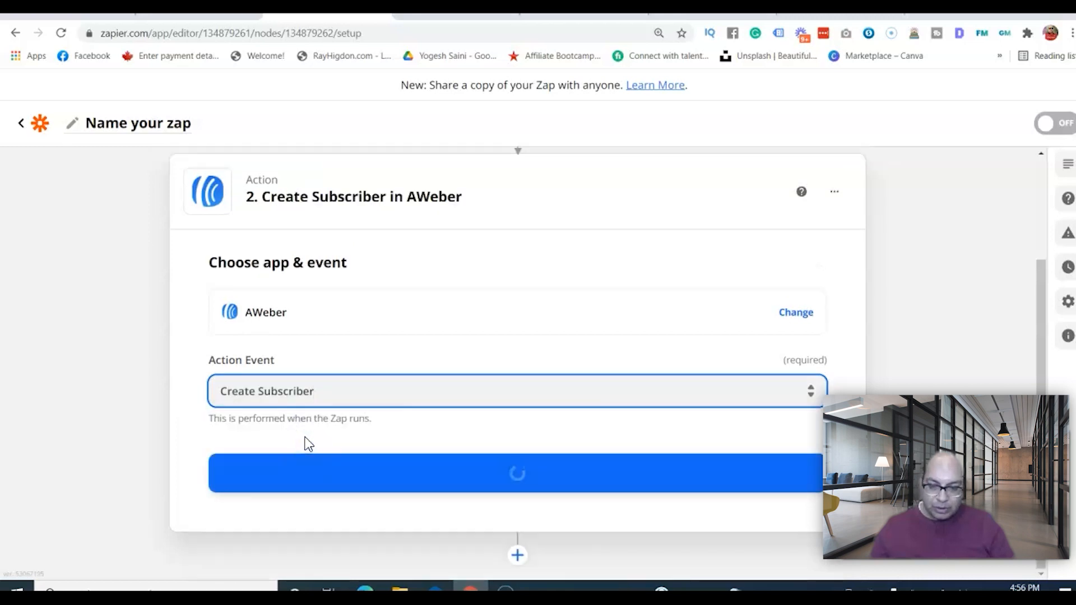
{"action": "left_click", "coordinate": [523, 473]}
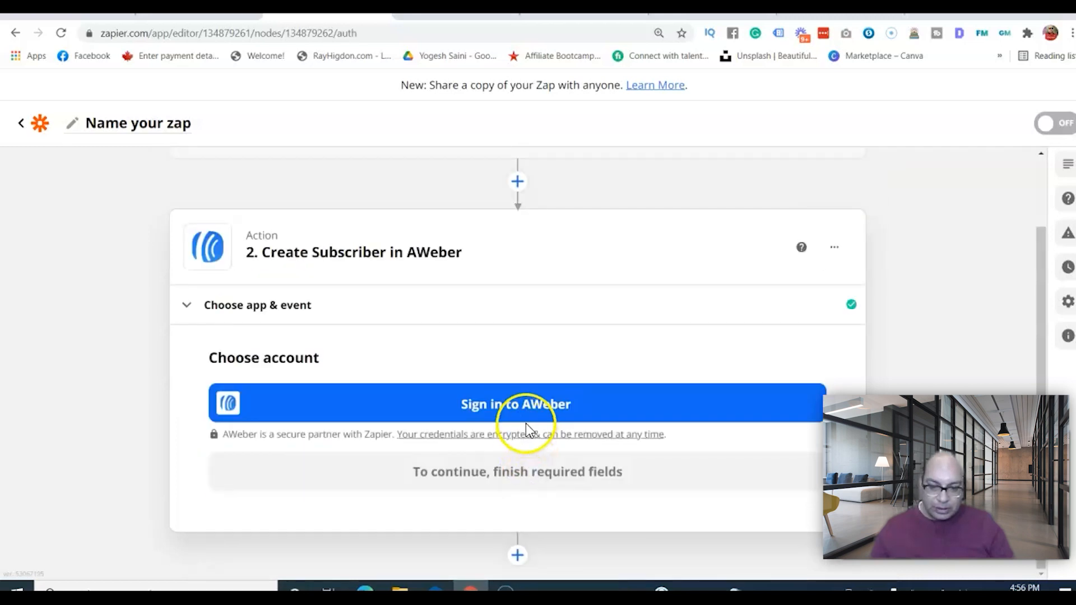
Sign in to AWeber to connect the account to the Zap and continue to the action setup
{"action": "left_click", "coordinate": [538, 409]}
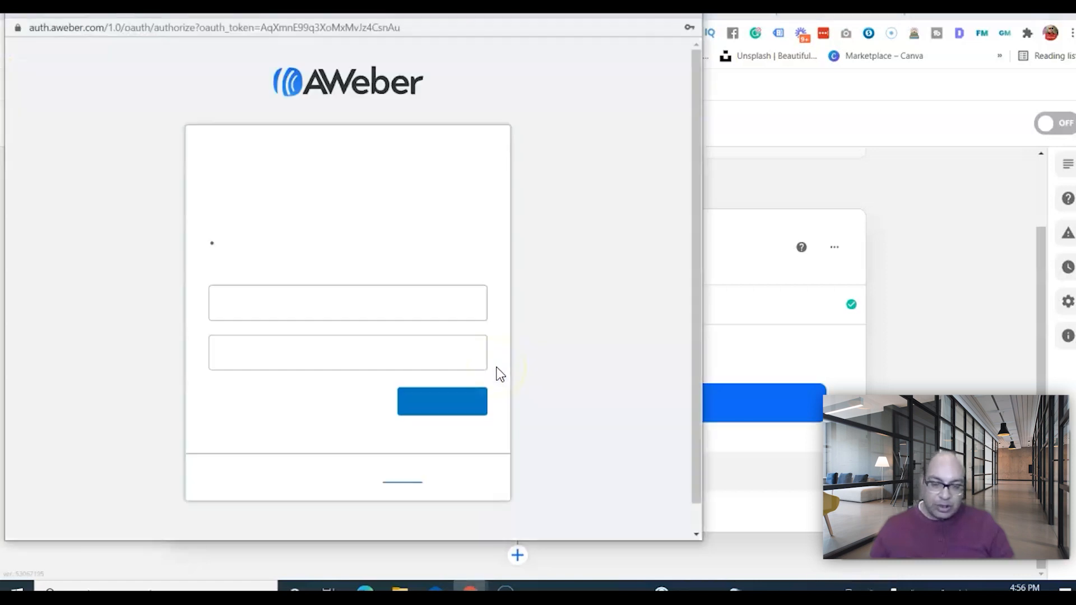
{"action": "left_click", "coordinate": [444, 407]}
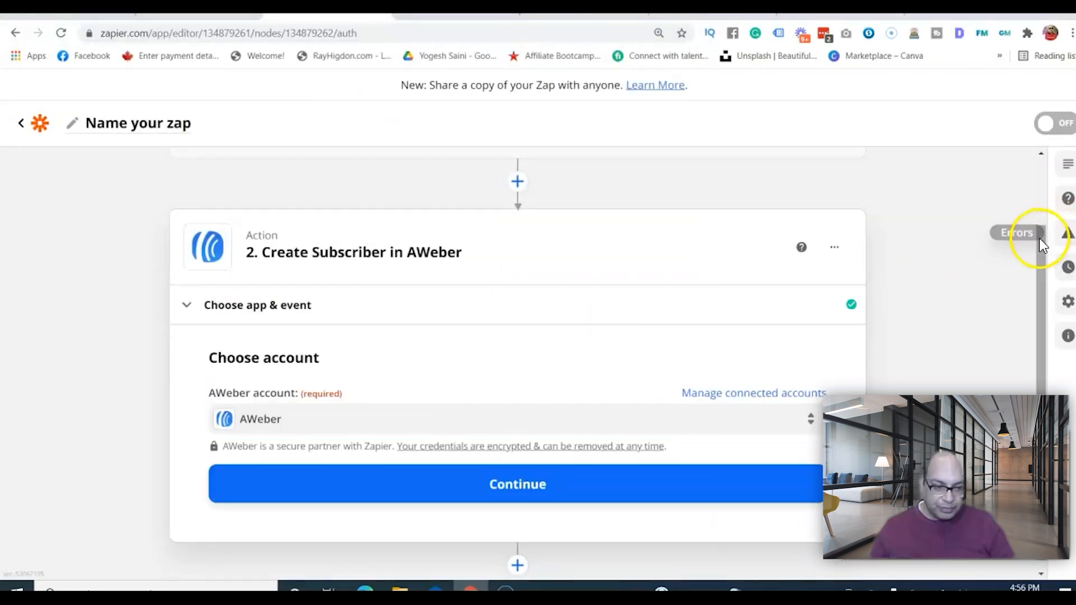
{"action": "left_click_drag", "start_coordinate": [1042, 325], "coordinate": [1044, 332]}
{"action": "left_click", "coordinate": [547, 480]}
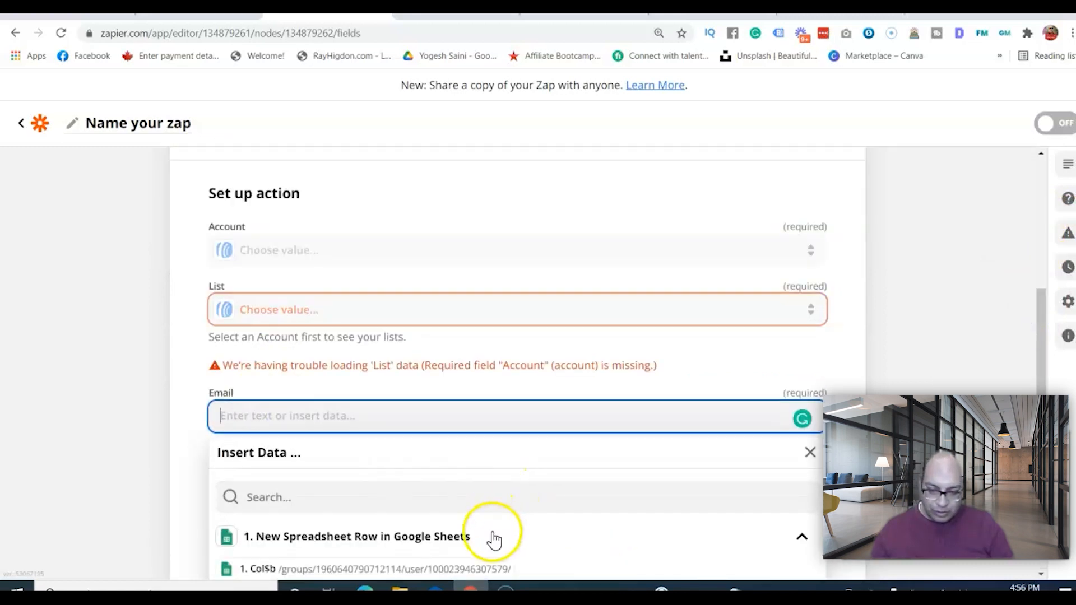
Map the action's Email field to the Email Adress column of the new spreadsheet row
{"action": "left_click_drag", "start_coordinate": [1038, 300], "coordinate": [1041, 378]}
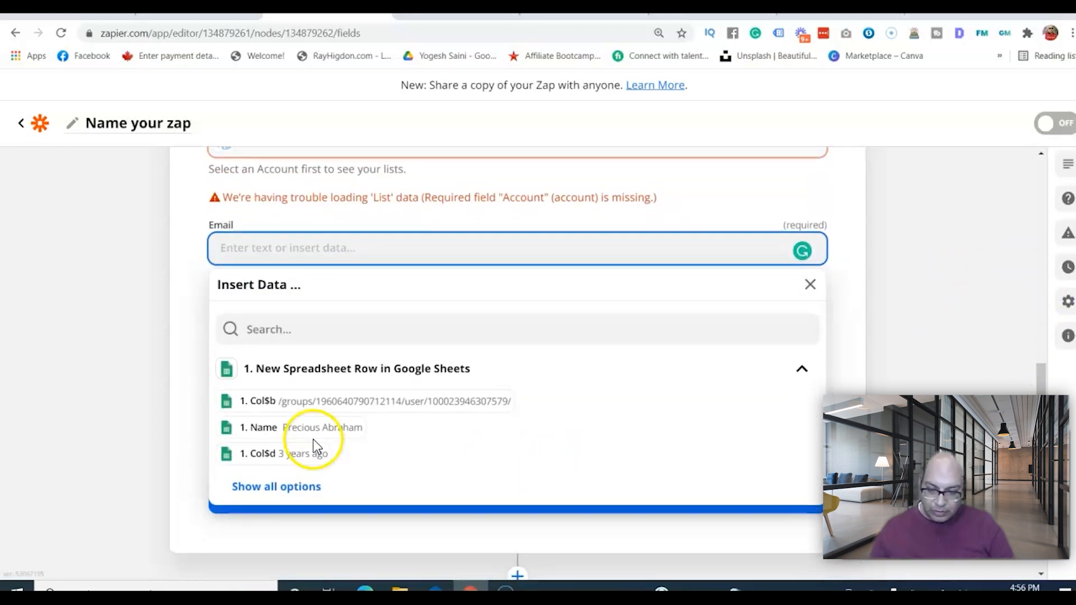
{"action": "left_click", "coordinate": [295, 489]}
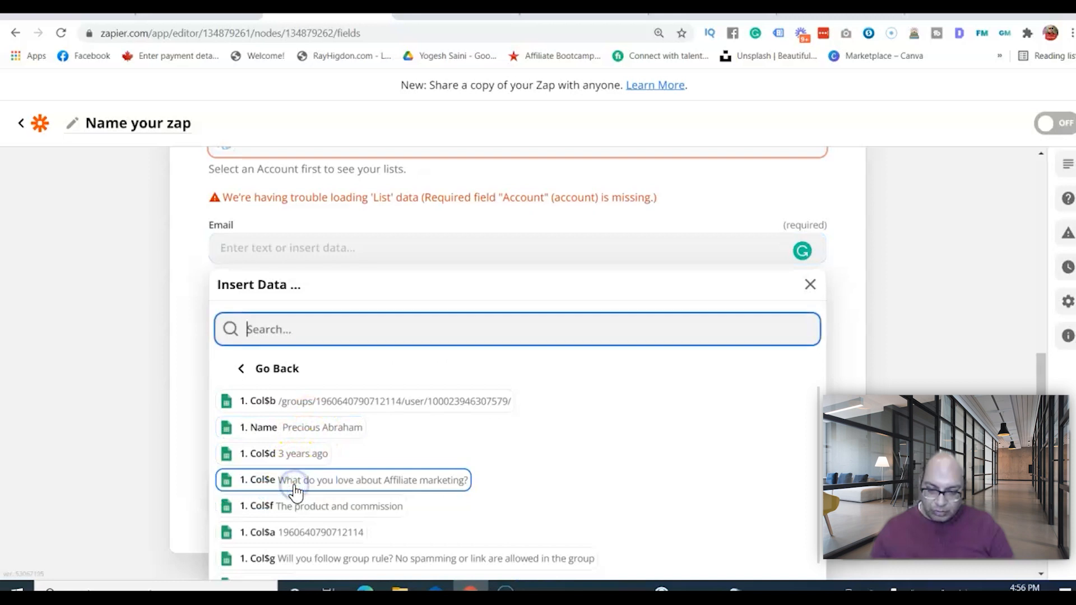
{"action": "left_click_drag", "start_coordinate": [1039, 364], "coordinate": [1041, 409]}
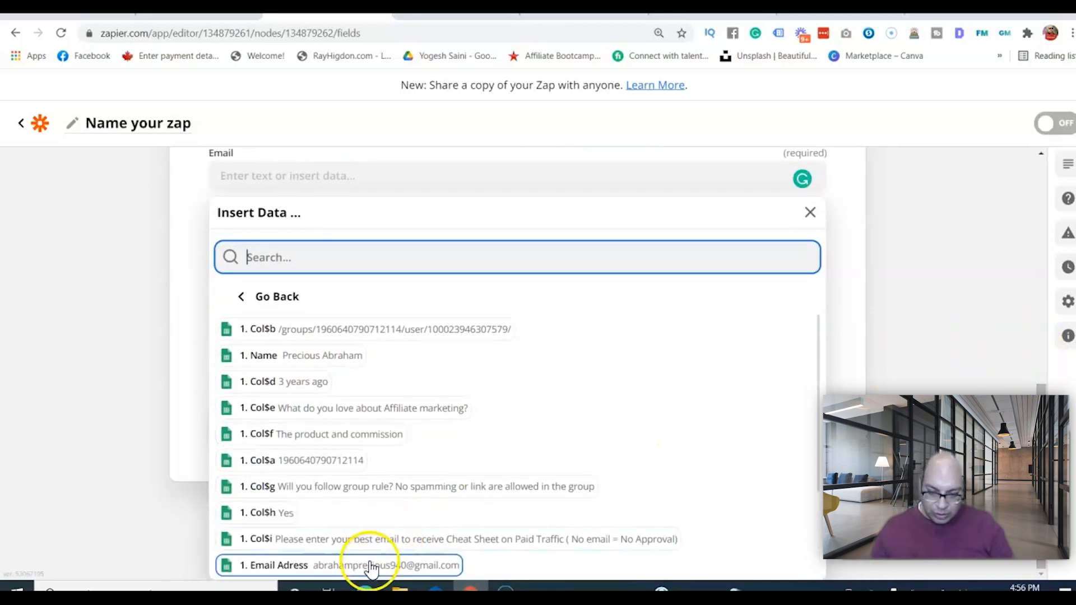
{"action": "left_click", "coordinate": [352, 566]}
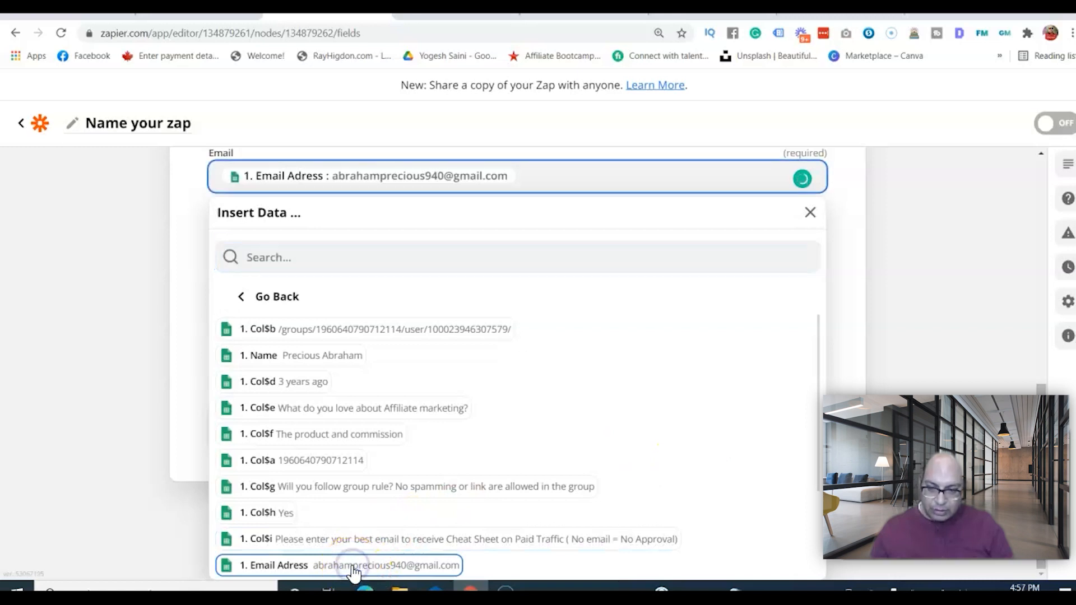
{"action": "left_click", "coordinate": [897, 234]}
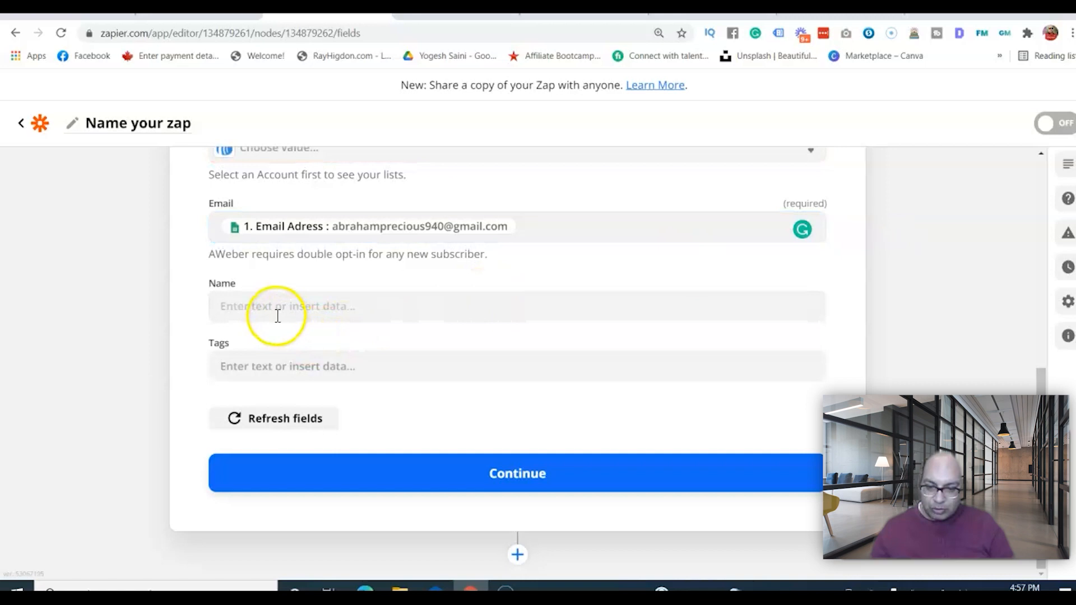
Map the action's Name field to the Name column of the new spreadsheet row
{"action": "left_click", "coordinate": [247, 311]}
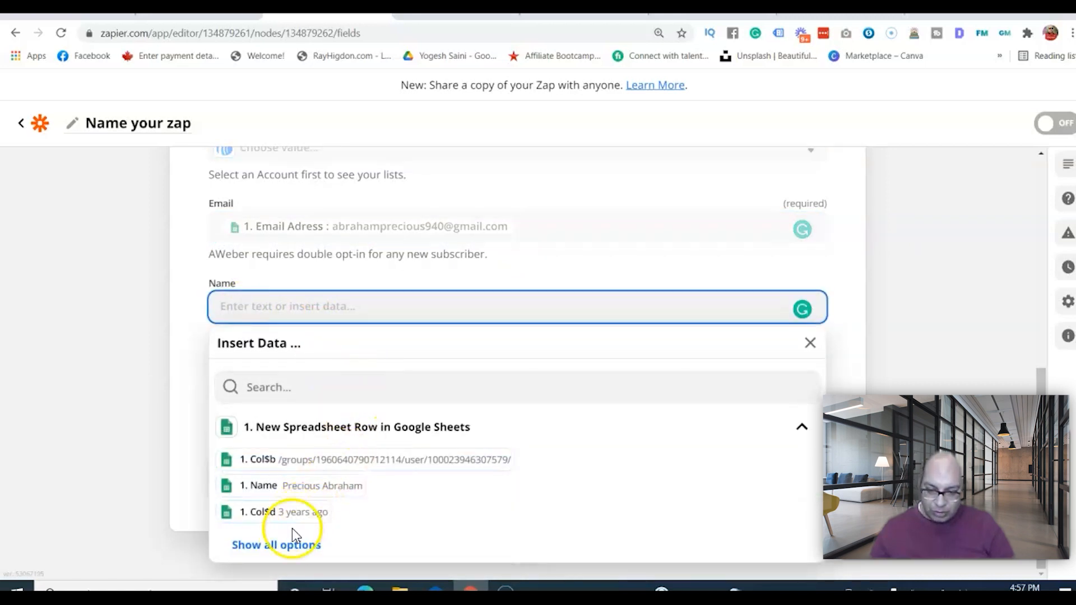
{"action": "left_click", "coordinate": [300, 489]}
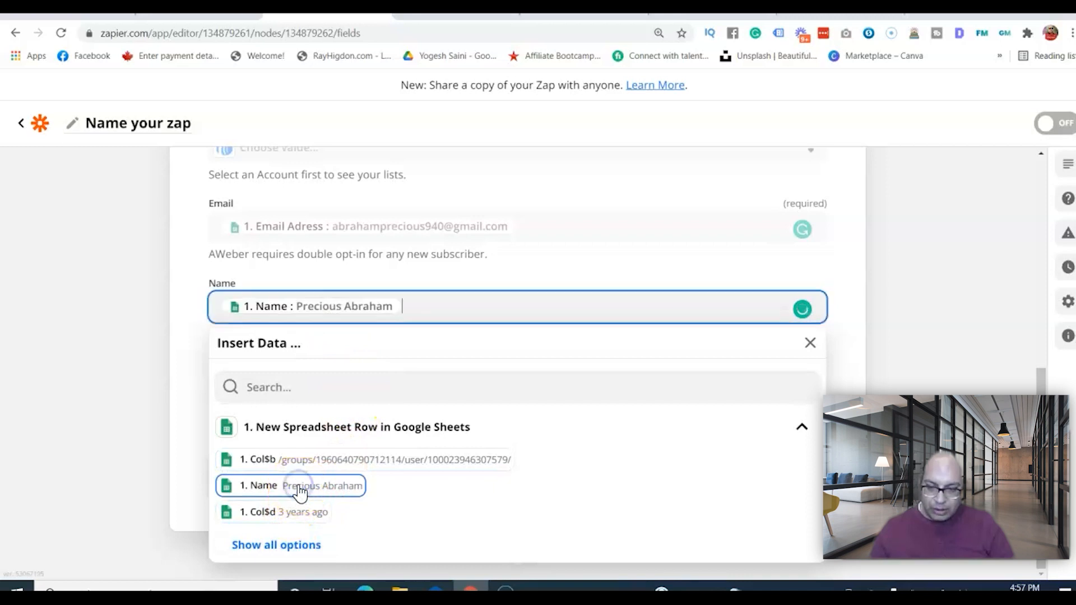
{"action": "left_click", "coordinate": [904, 260]}
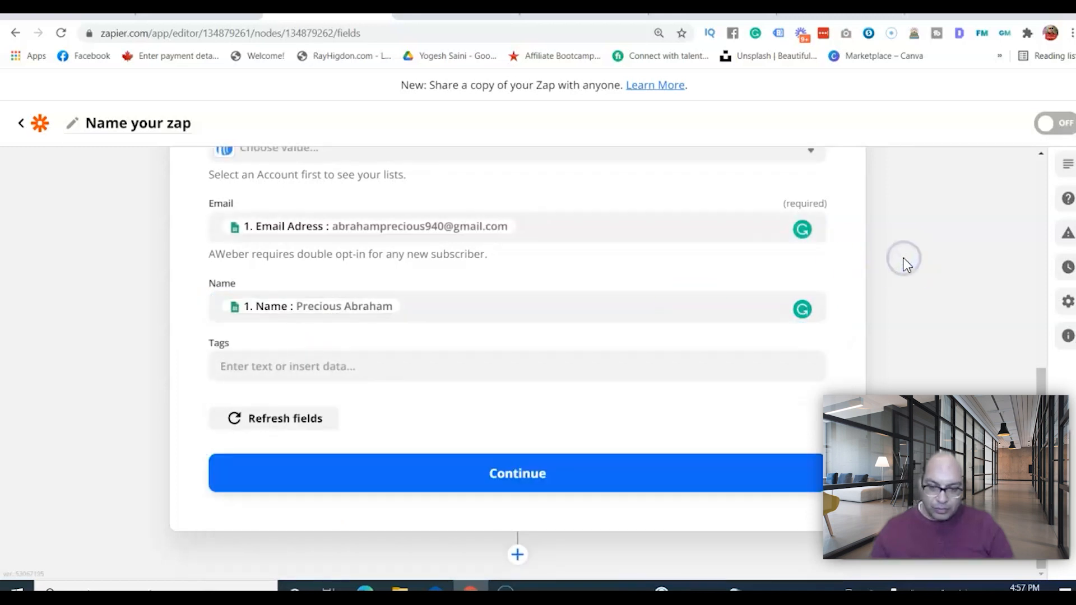
Select the available AWeber account number for the action's required Account field
{"action": "left_click_drag", "start_coordinate": [1039, 377], "coordinate": [1039, 321]}
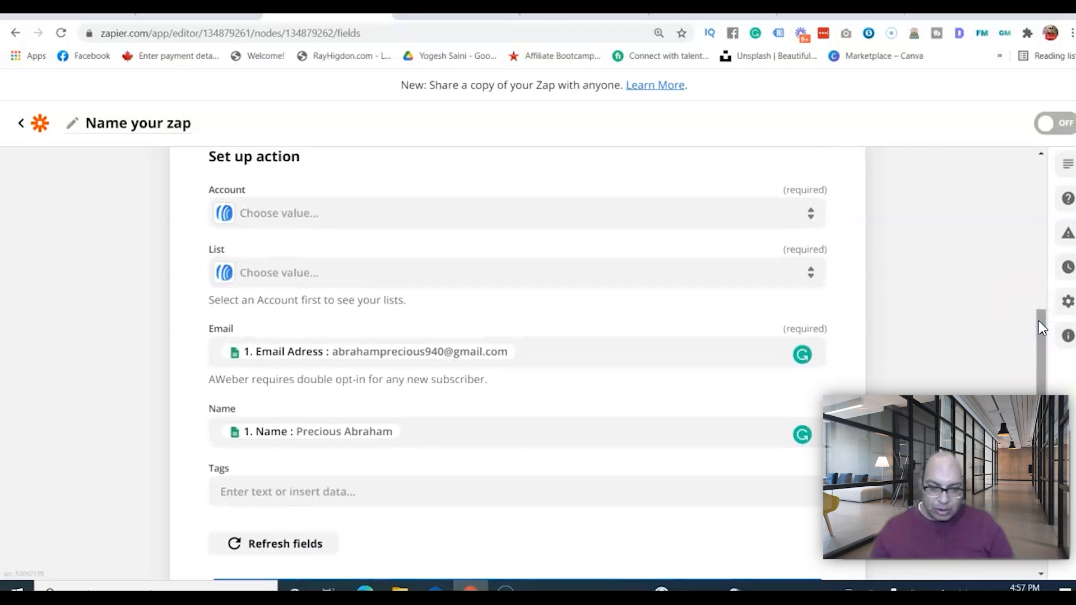
{"action": "left_click", "coordinate": [811, 210]}
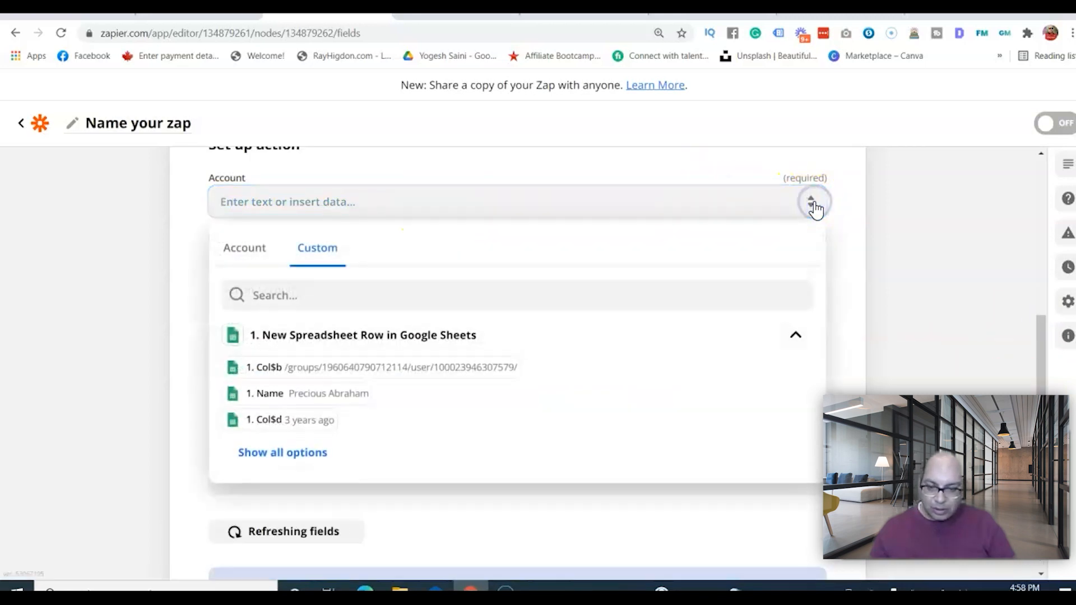
{"action": "left_click", "coordinate": [233, 248]}
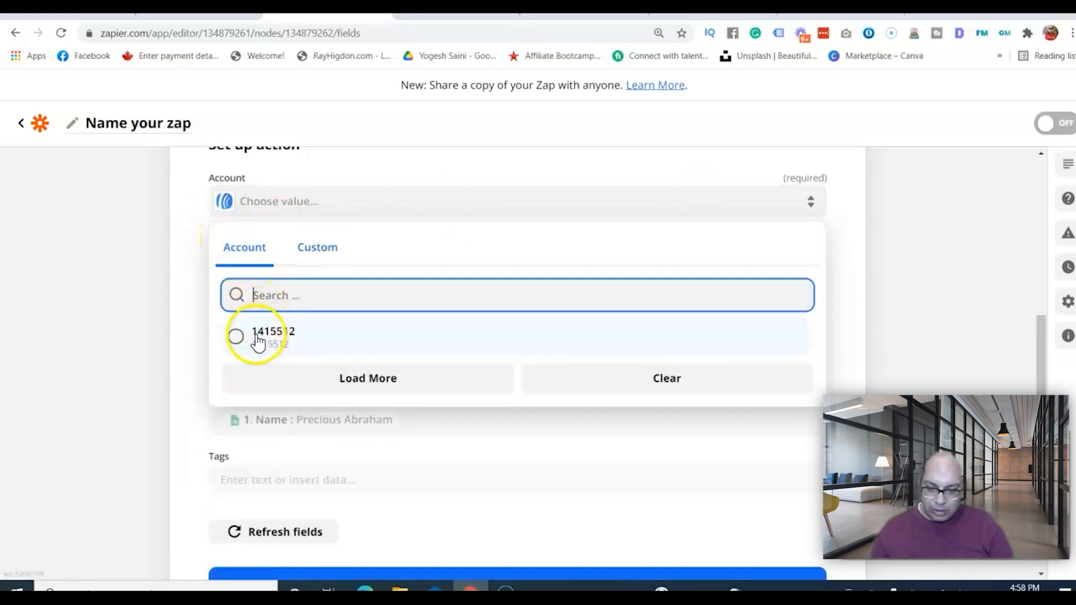
{"action": "left_click", "coordinate": [238, 340]}
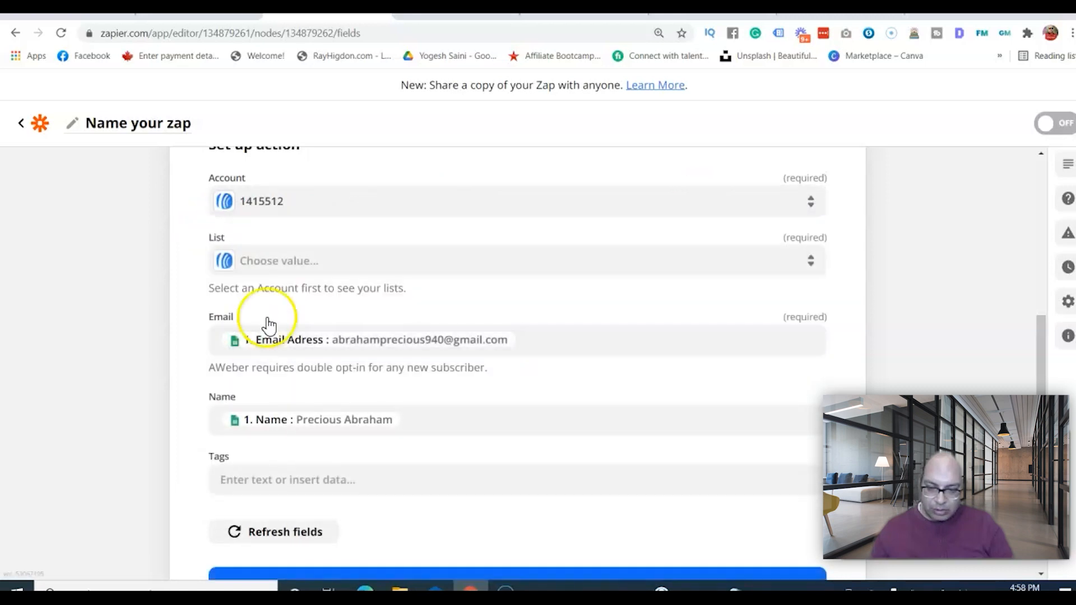
Choose Legendary Marketer as the AWeber list for the new subscribers and continue to the action test
{"action": "left_click", "coordinate": [311, 262]}
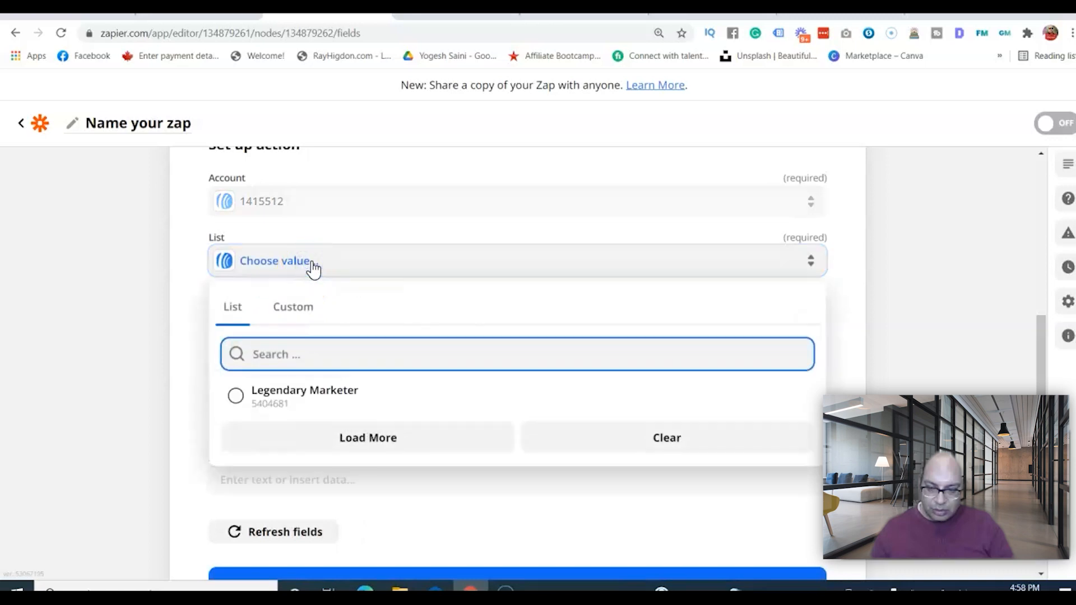
{"action": "left_click", "coordinate": [238, 395]}
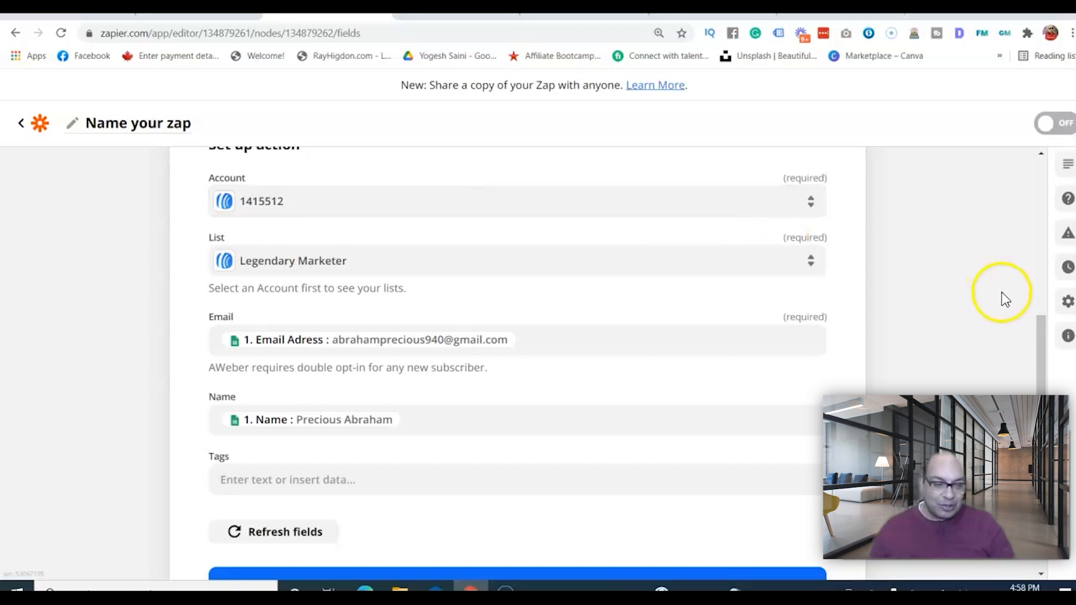
{"action": "left_click_drag", "start_coordinate": [1037, 329], "coordinate": [1037, 387]}
{"action": "left_click", "coordinate": [543, 469]}
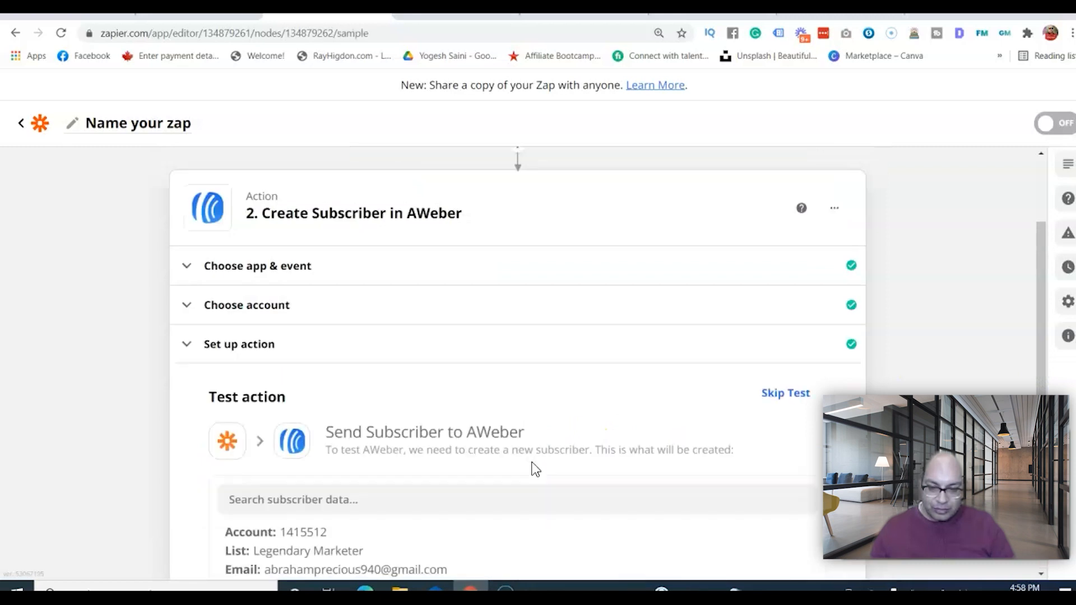
Test the Create Subscriber action by sending the sample subscriber to AWeber, and review the returned data
{"action": "scroll", "coordinate": [1039, 278], "scroll_direction": "down", "scroll_amount": 5}
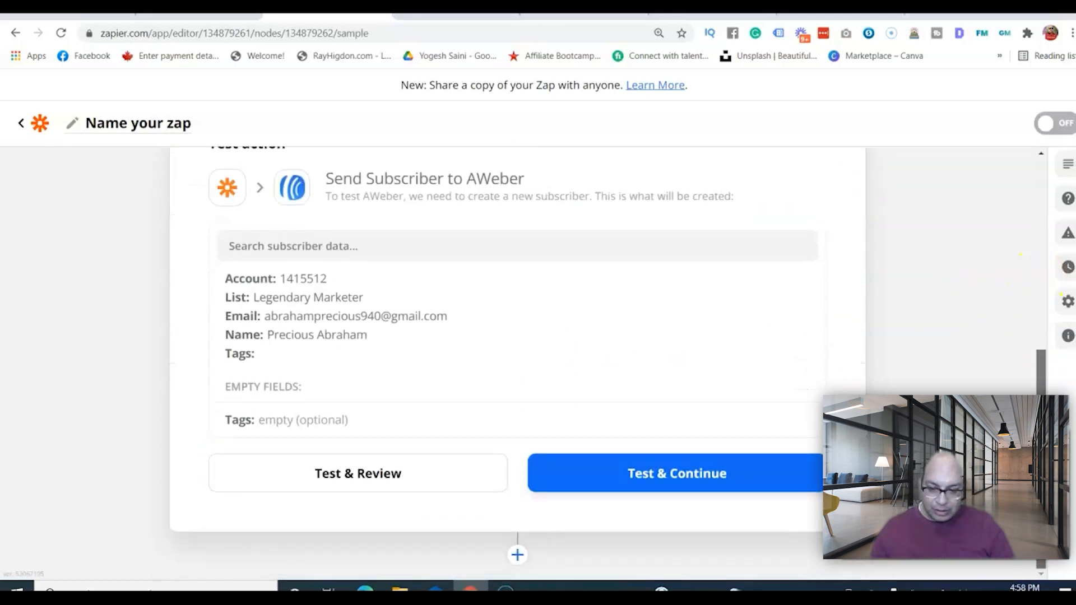
{"action": "left_click", "coordinate": [639, 478]}
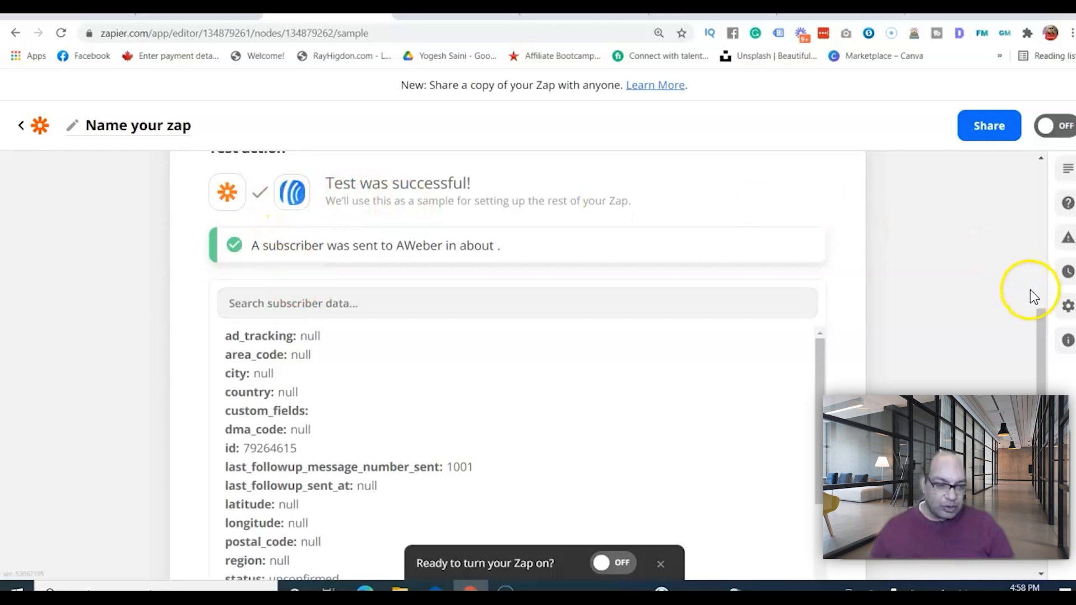
{"action": "scroll", "coordinate": [1028, 293], "scroll_direction": "down", "scroll_amount": 3}
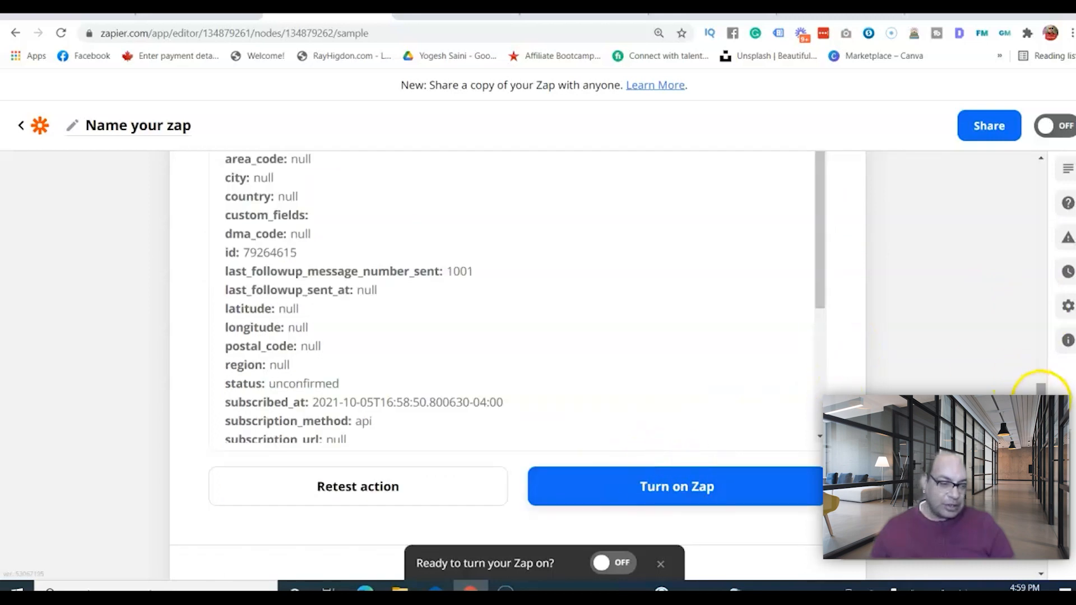
{"action": "left_click", "coordinate": [1050, 168]}
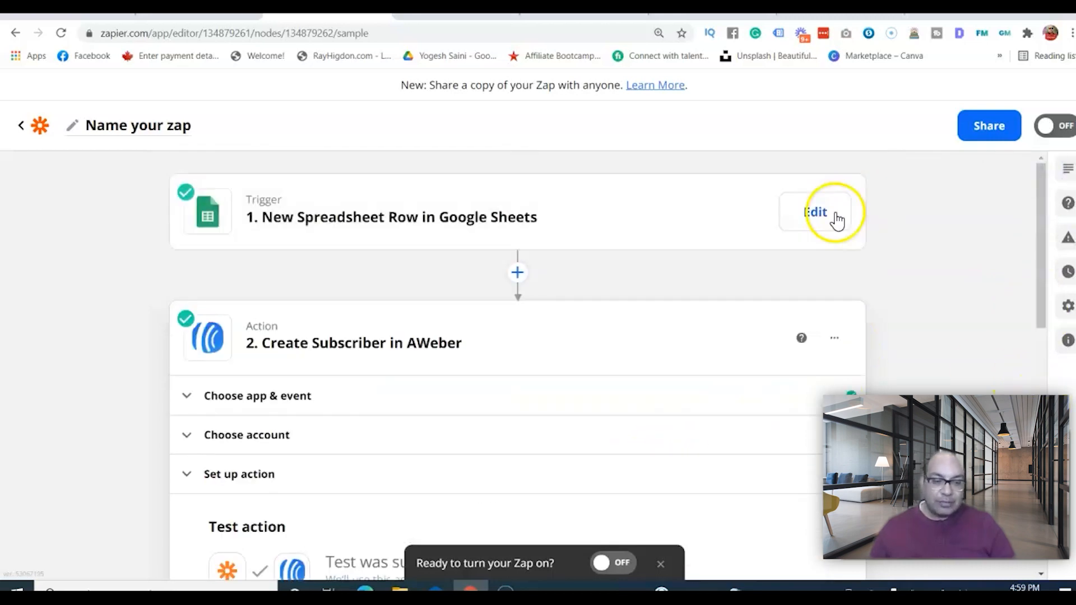